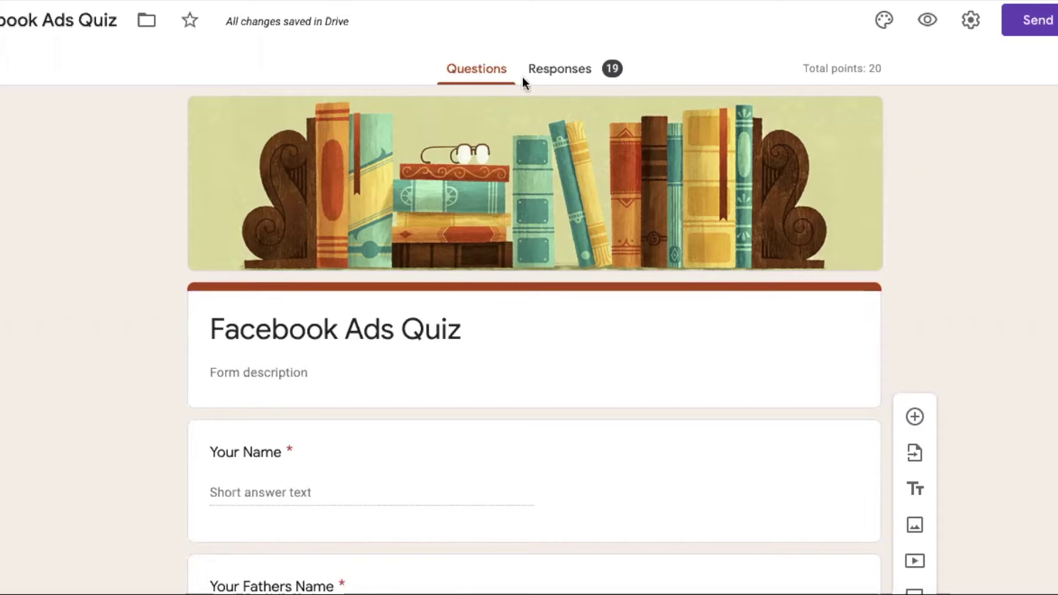
Step: Show the quiz's response Summary and scroll to Frequently missed questions, where Audience Insights was answered correctly by 1 of 19
left_click(560, 71)
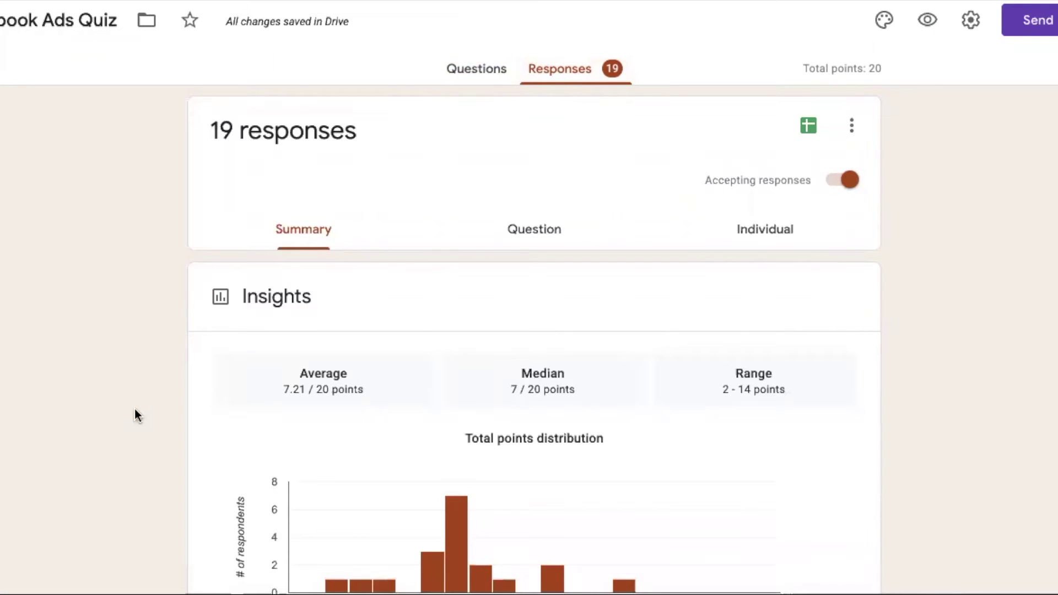
scroll(68, 381, "down", 3)
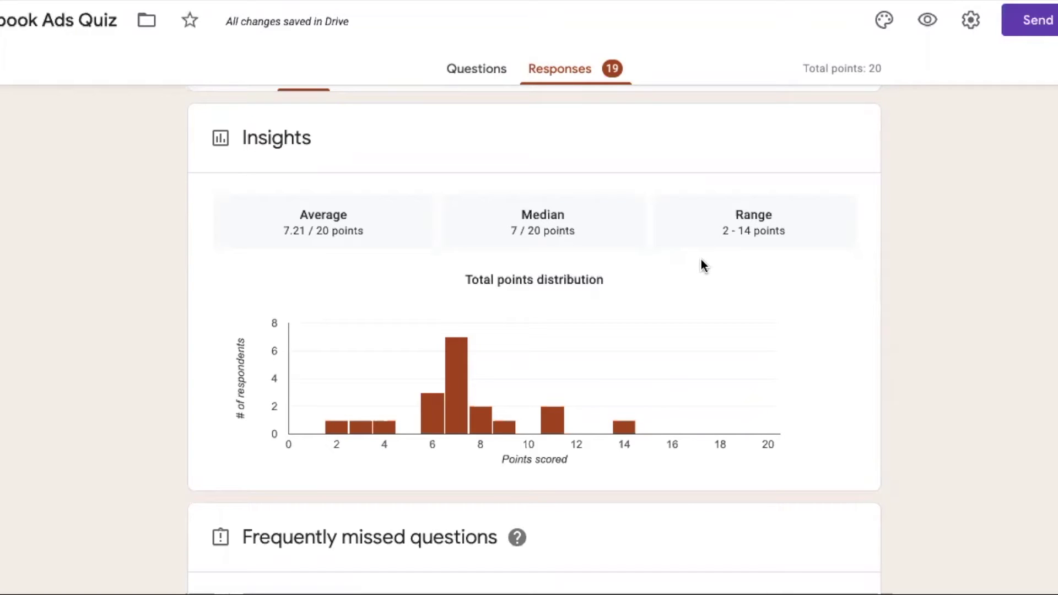
scroll(659, 272, "down", 6)
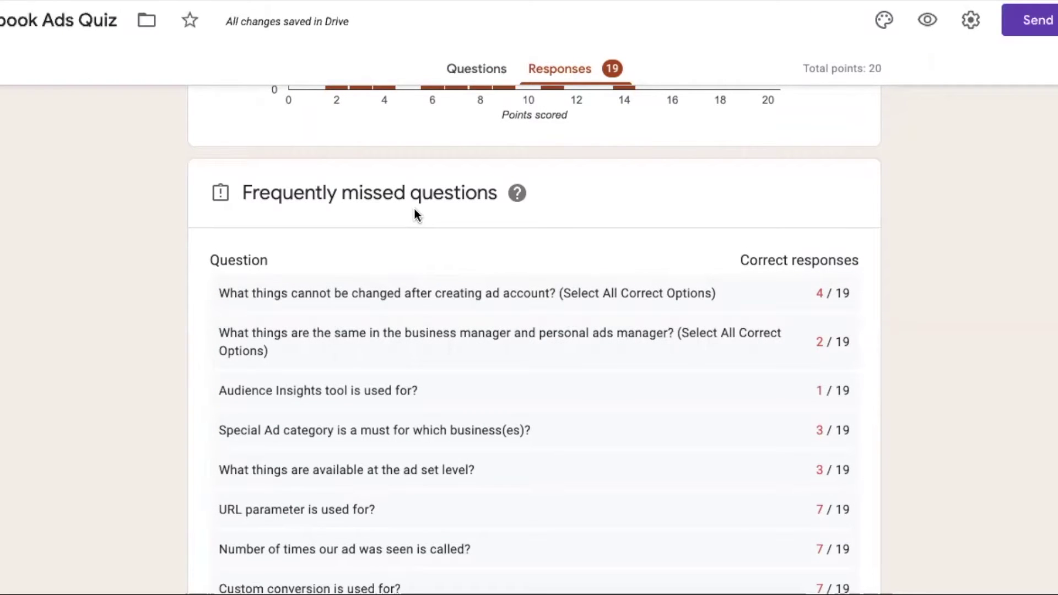
scroll(416, 213, "down", 1)
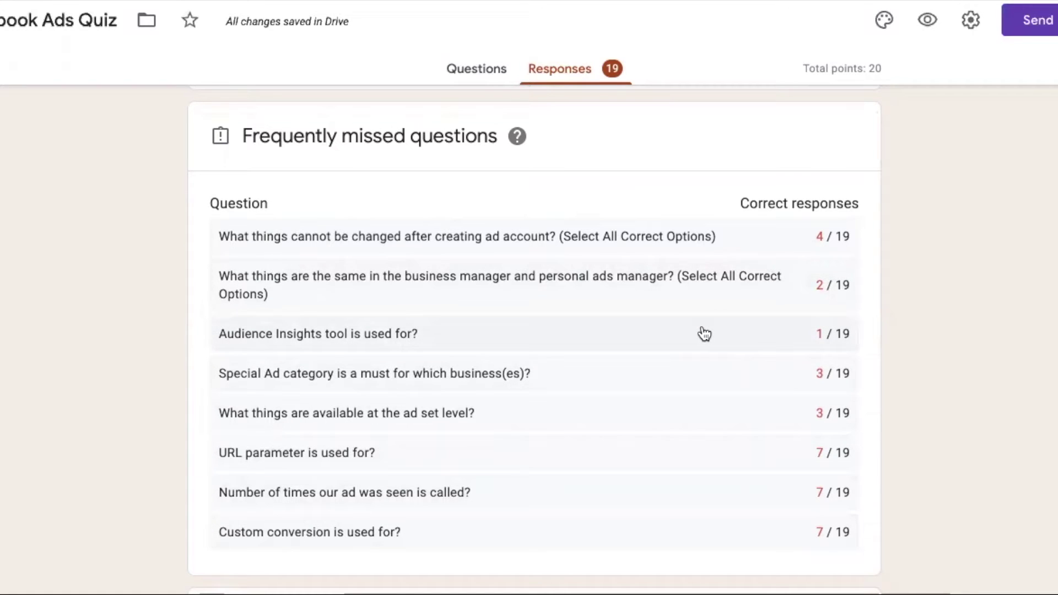
scroll(705, 334, "down", 1)
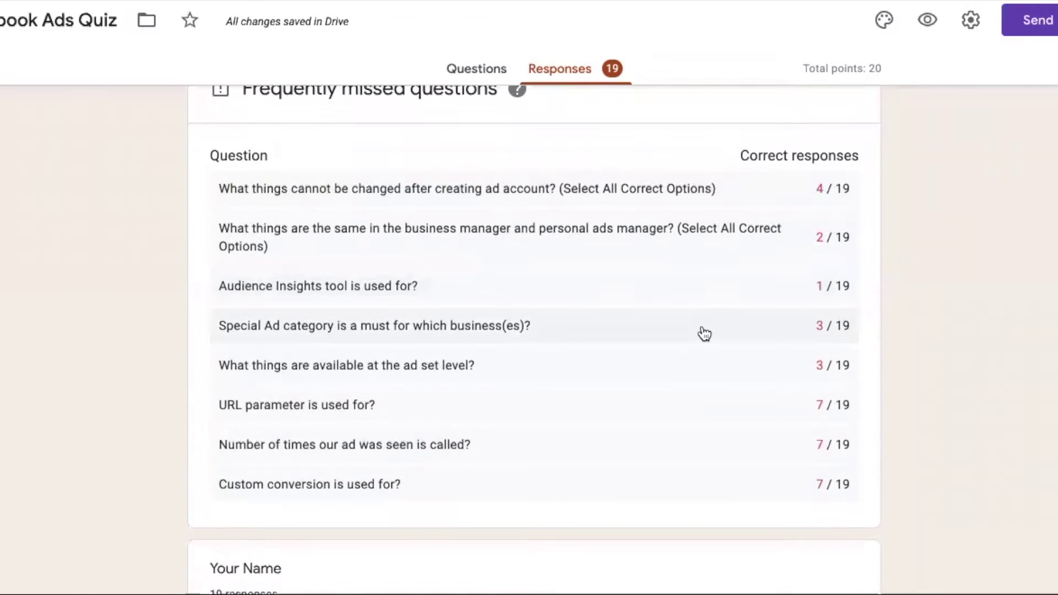
scroll(704, 331, "down", 7)
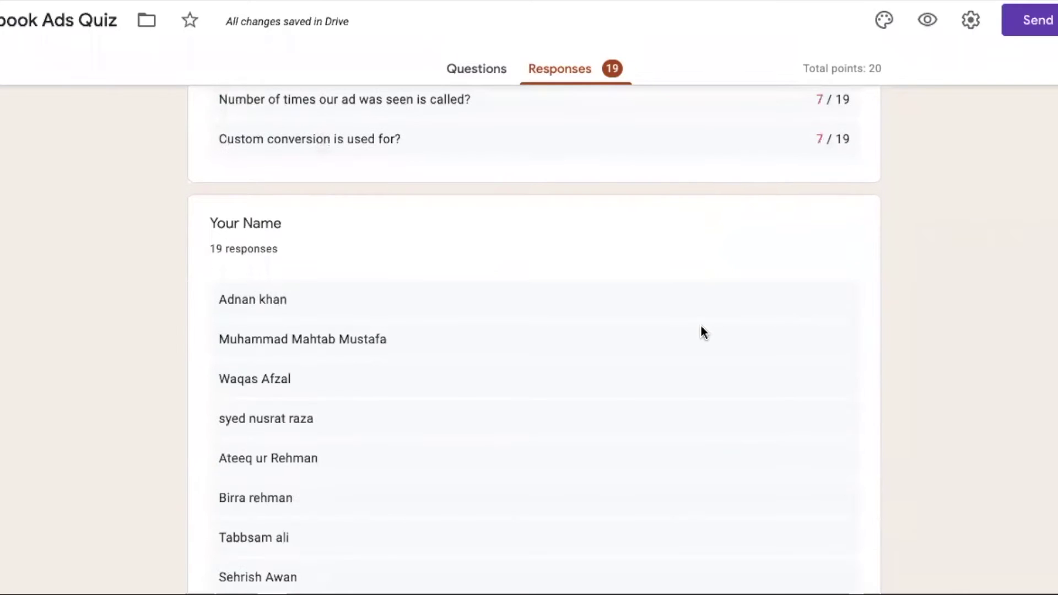
scroll(702, 326, "down", 5)
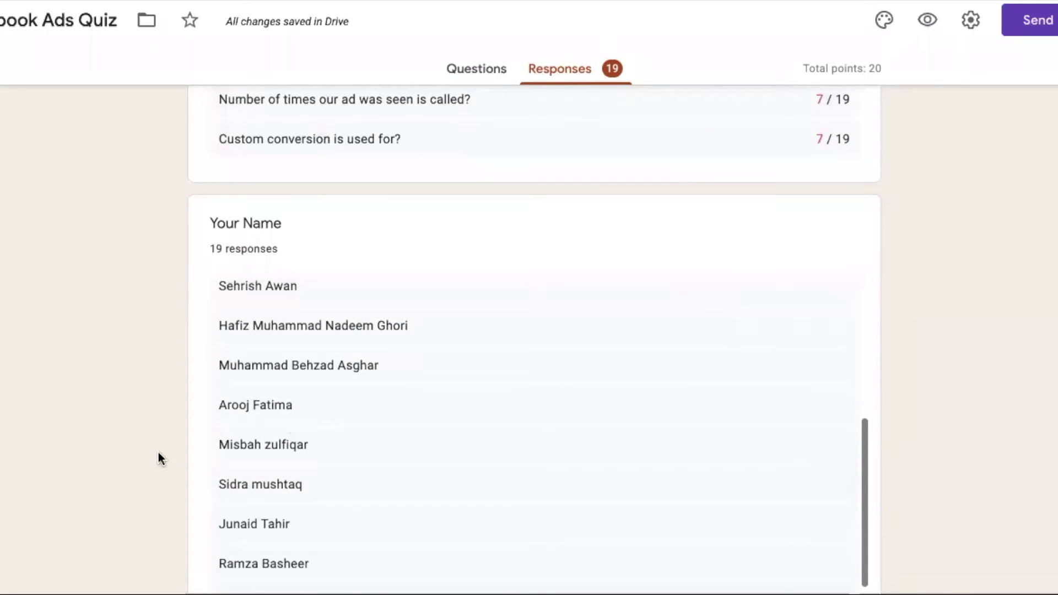
scroll(157, 454, "down", 8)
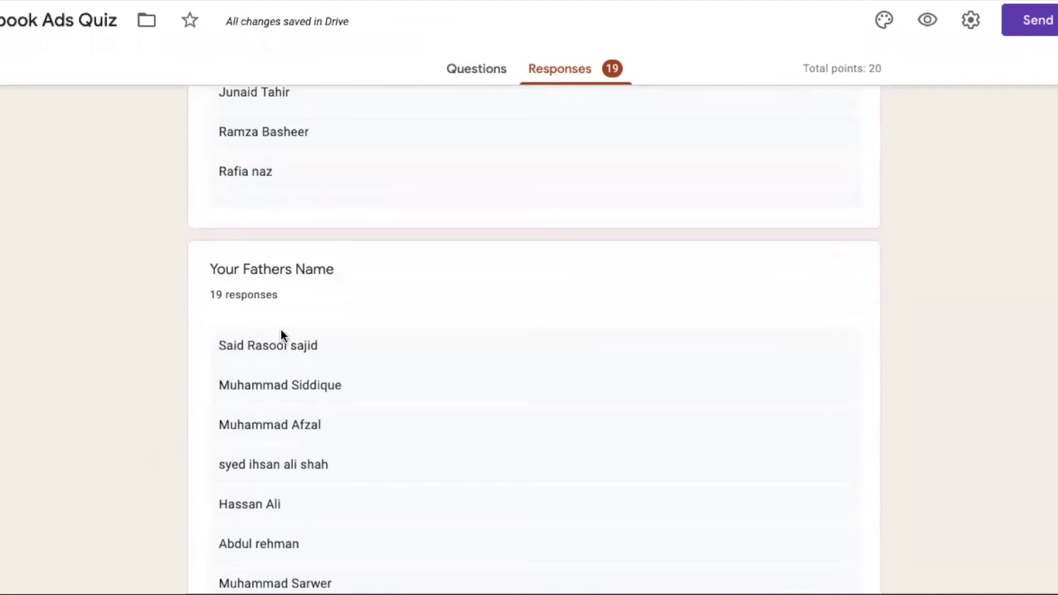
scroll(280, 329, "down", 6)
scroll(181, 387, "down", 10)
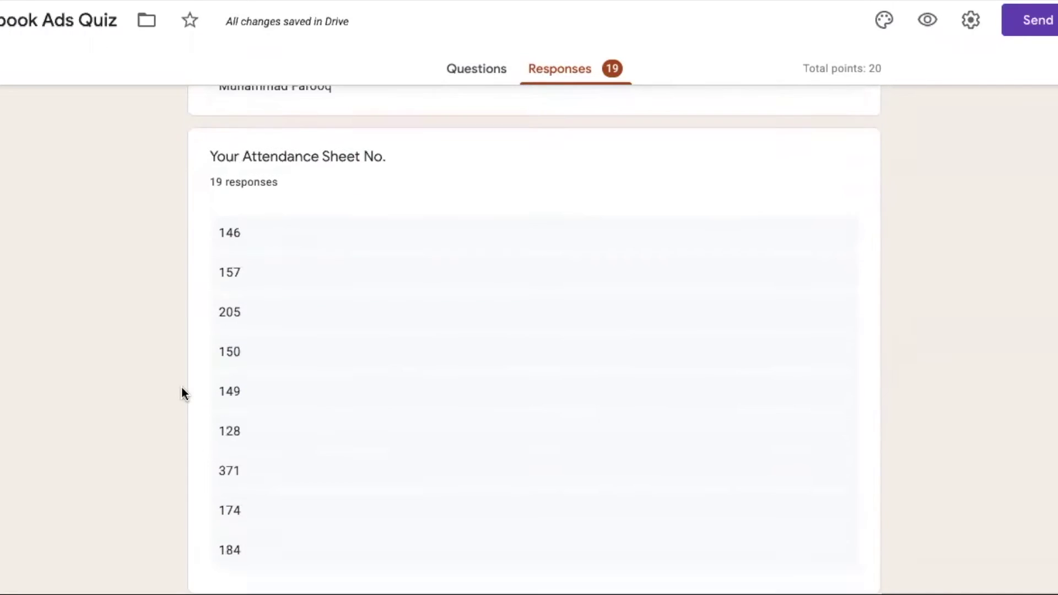
scroll(182, 388, "down", 9)
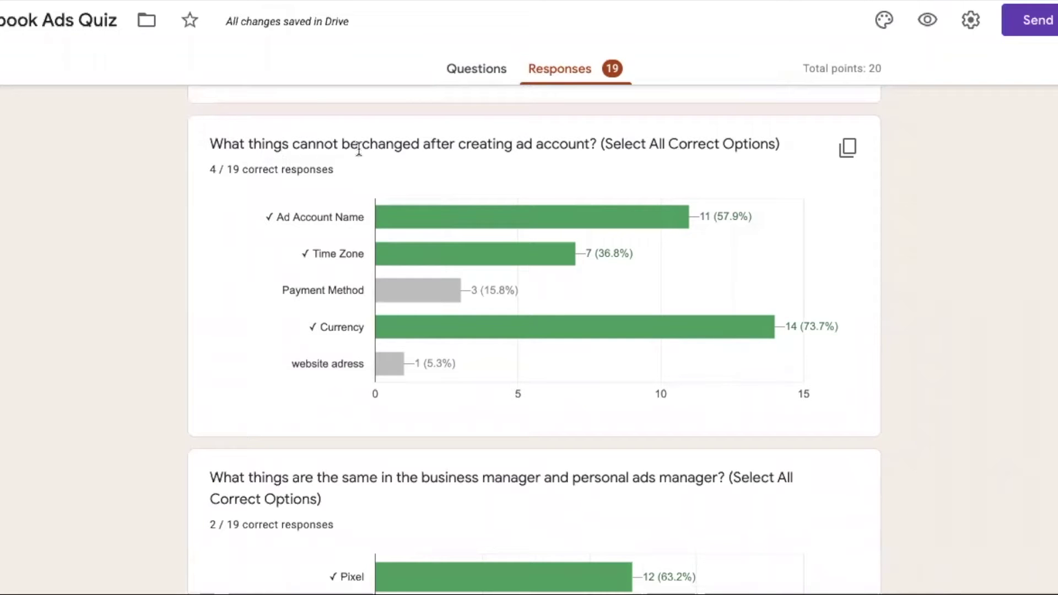
mouse_move(398, 223)
mouse_move(414, 301)
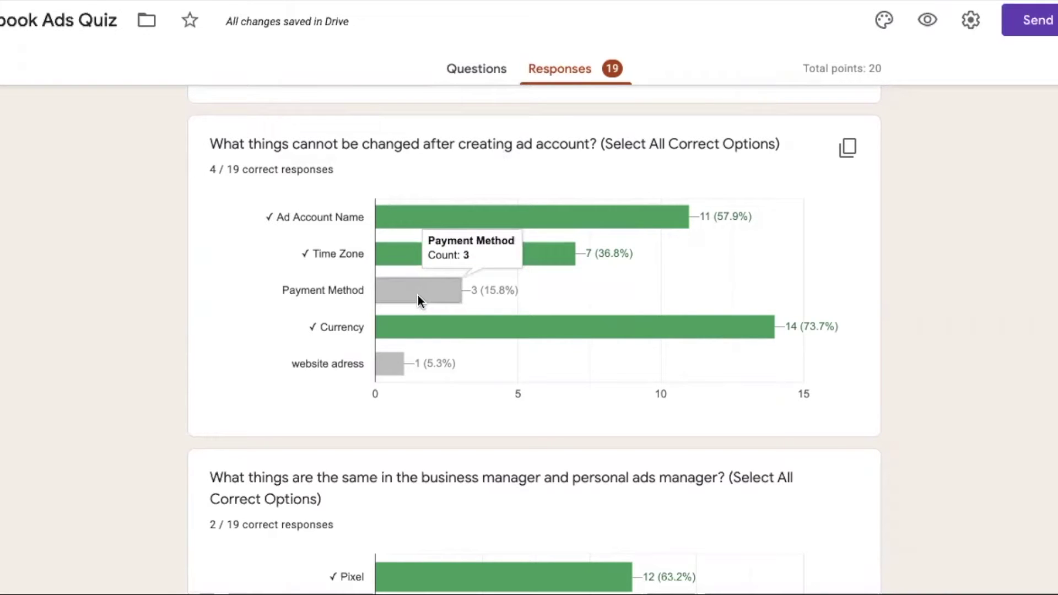
mouse_move(427, 324)
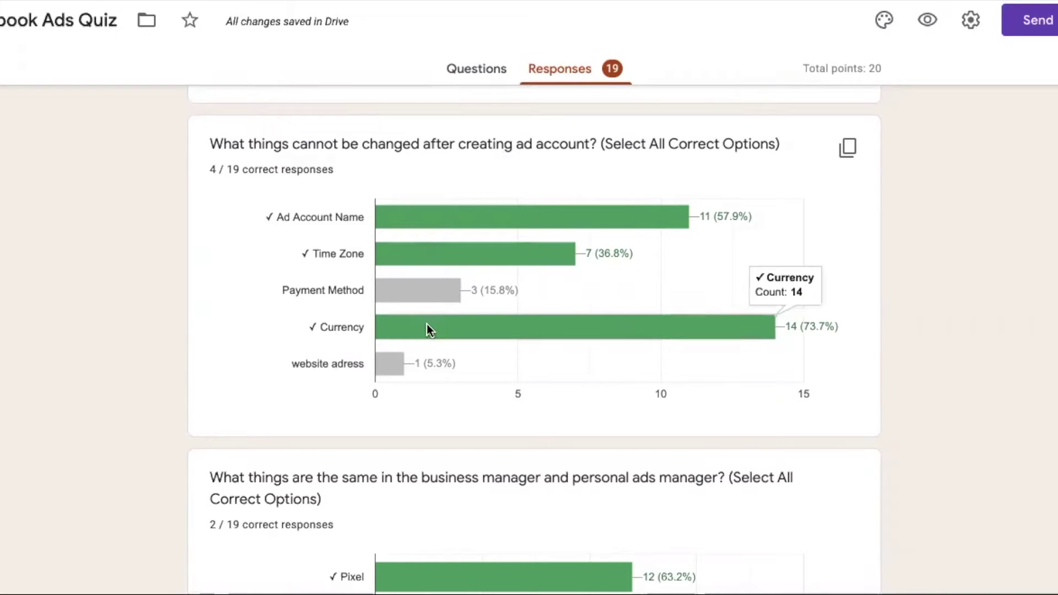
scroll(231, 317, "down", 5)
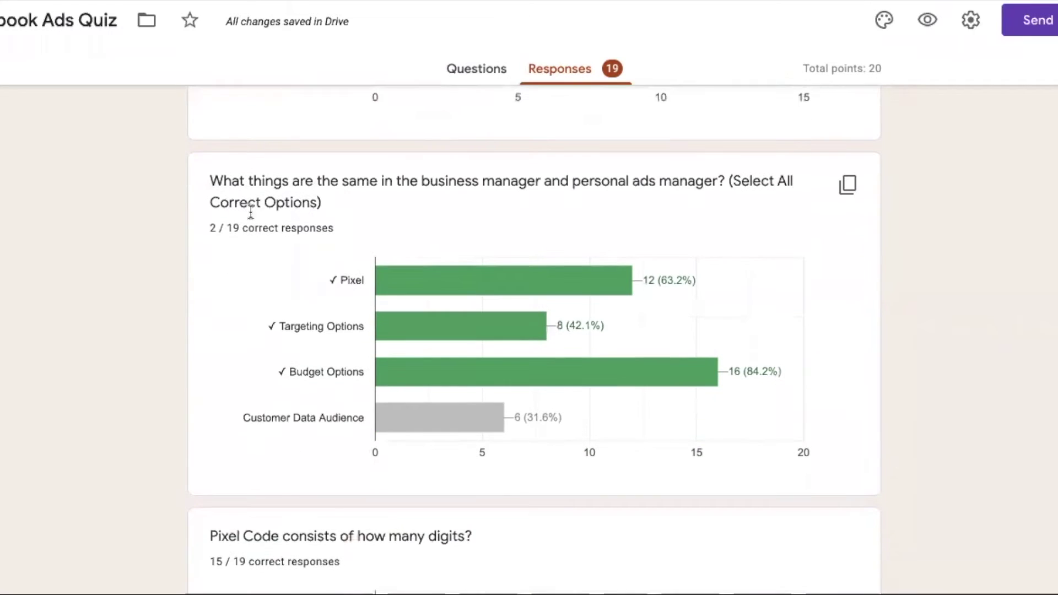
scroll(321, 367, "down", 7)
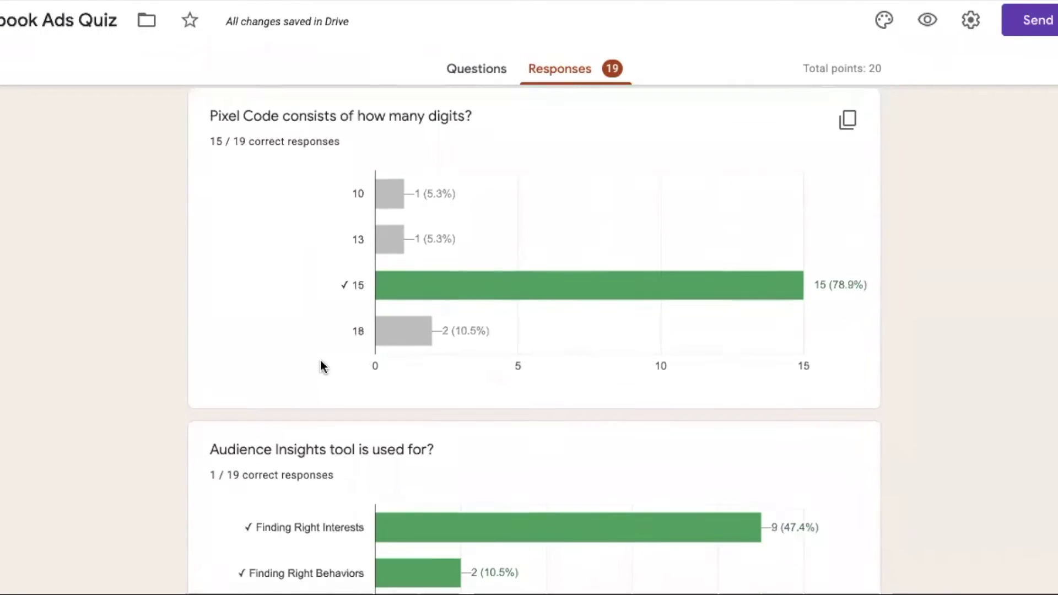
scroll(322, 366, "down", 20)
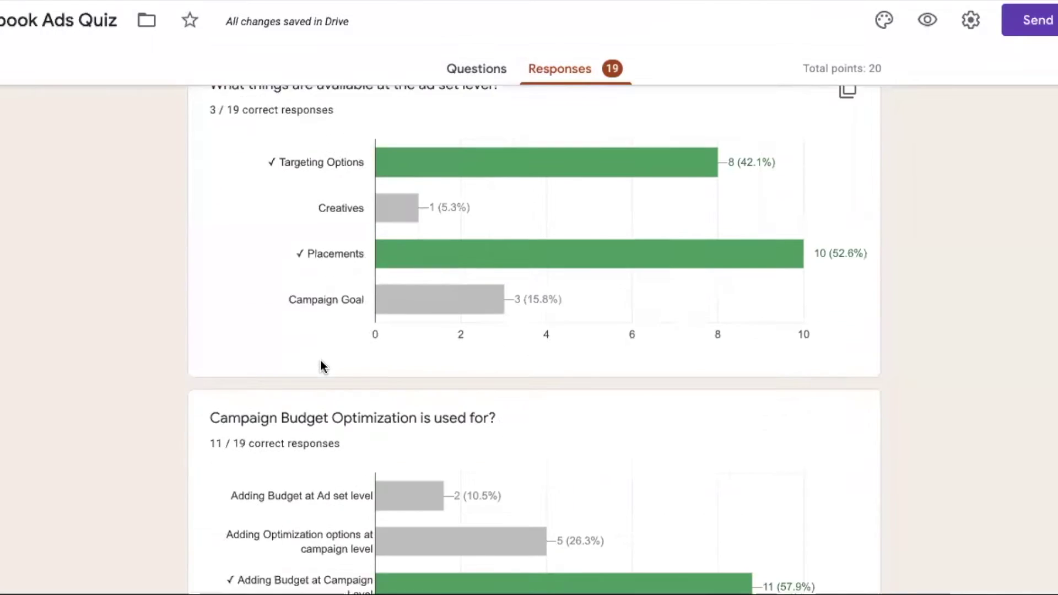
scroll(321, 365, "down", 20)
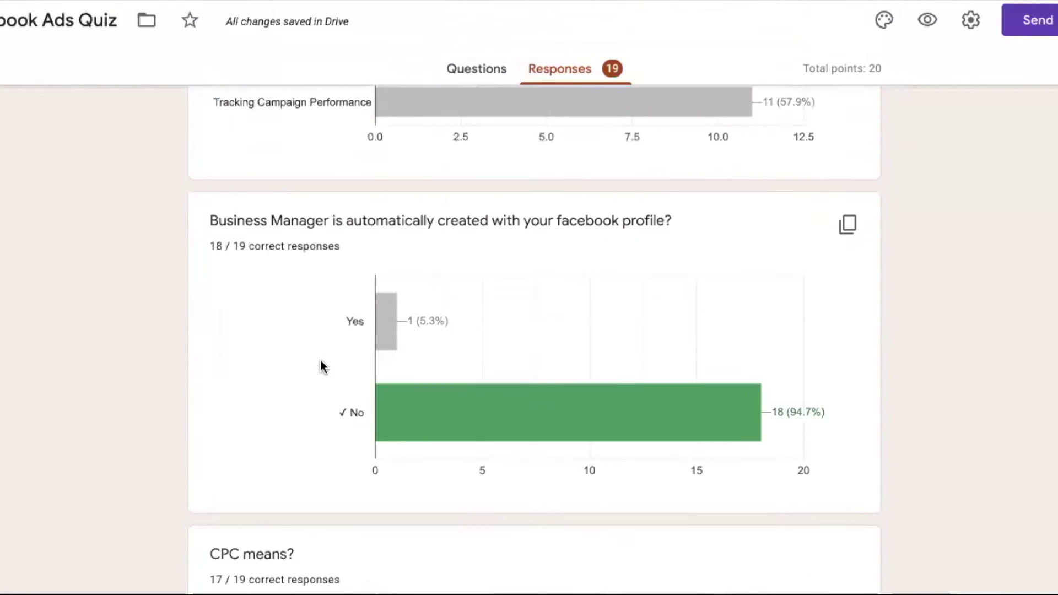
scroll(321, 367, "down", 20)
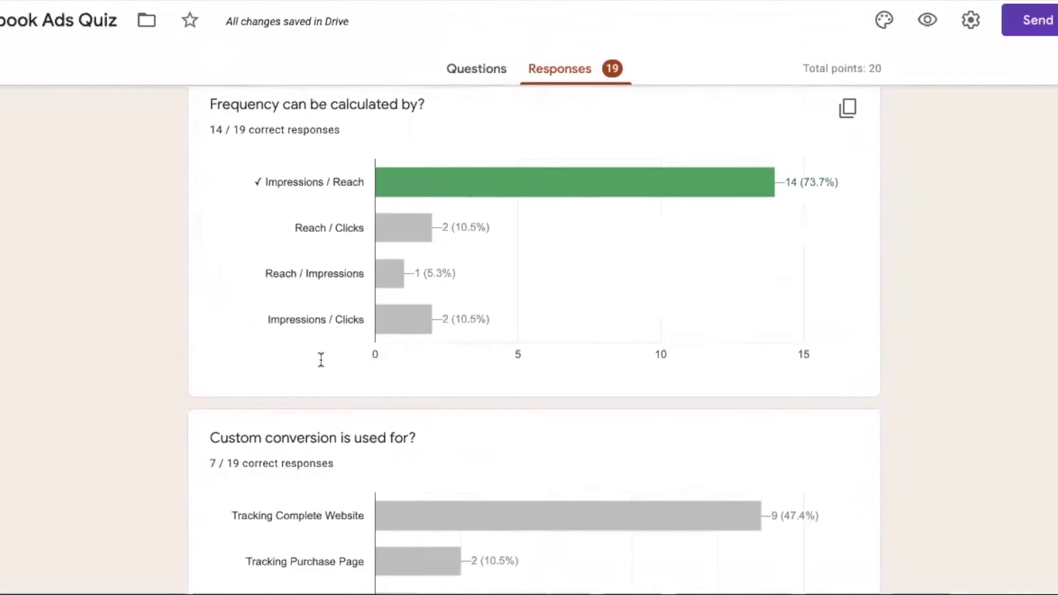
scroll(321, 361, "down", 10)
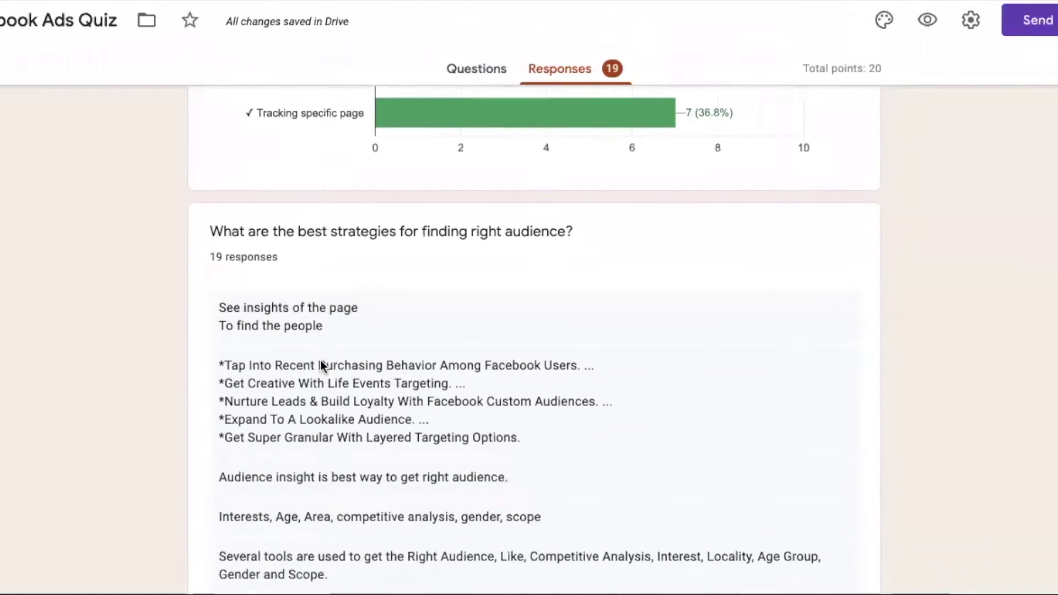
scroll(322, 365, "down", 5)
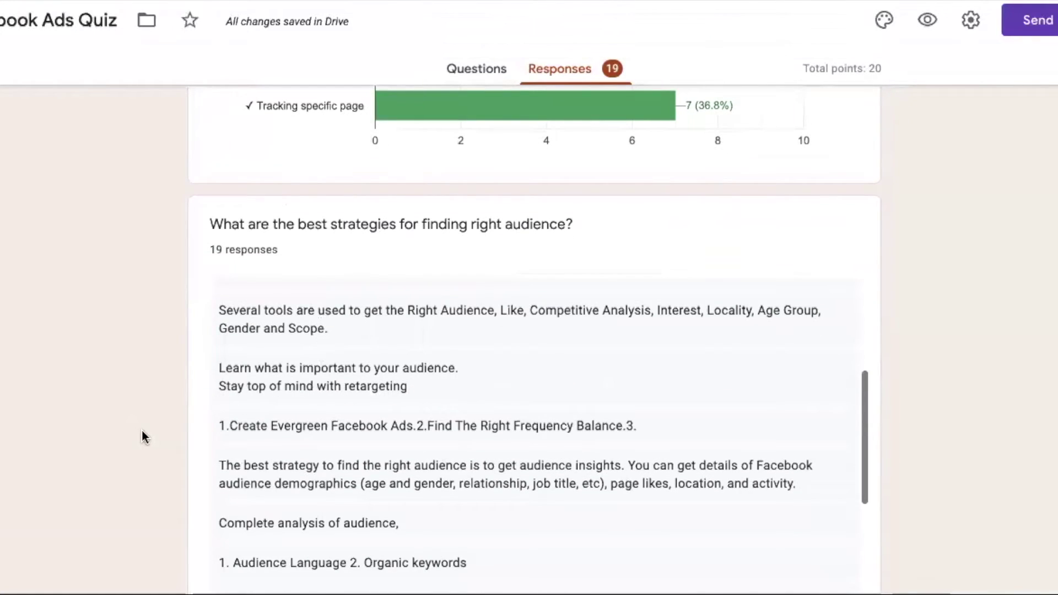
scroll(141, 431, "down", 10)
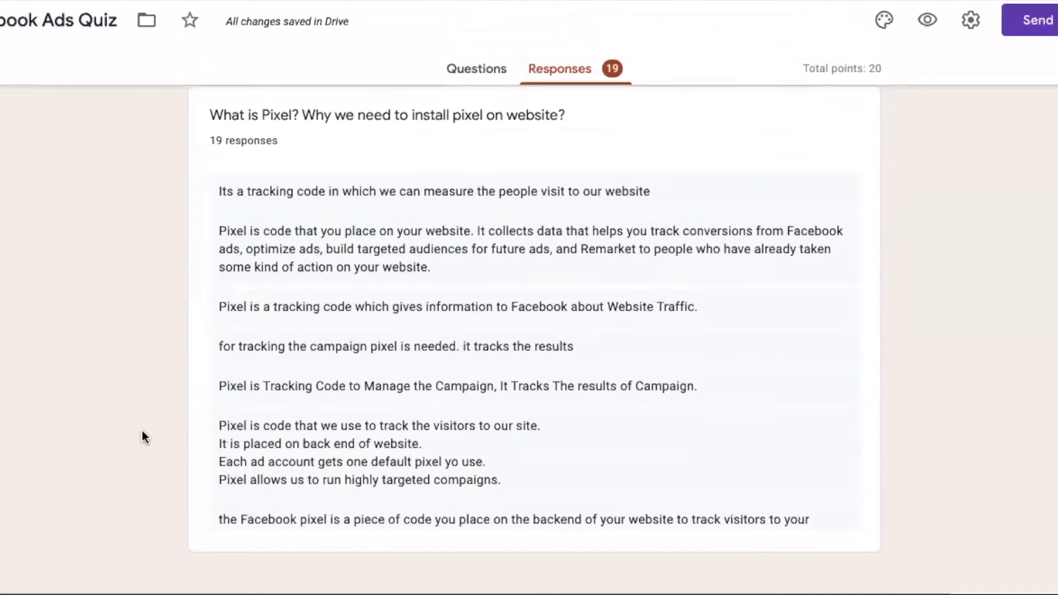
scroll(141, 431, "up", 20)
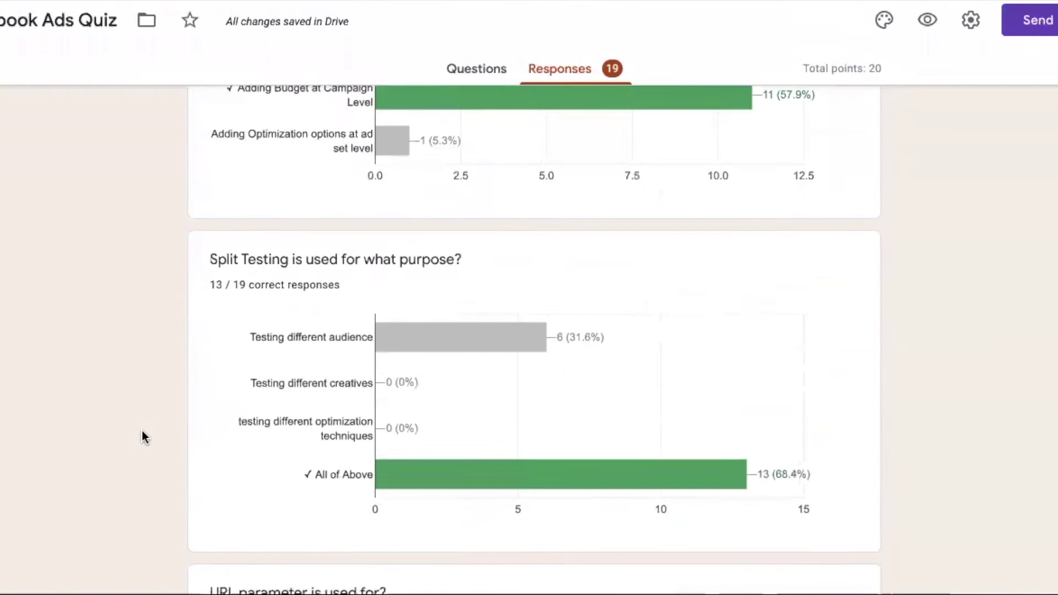
scroll(141, 431, "up", 20)
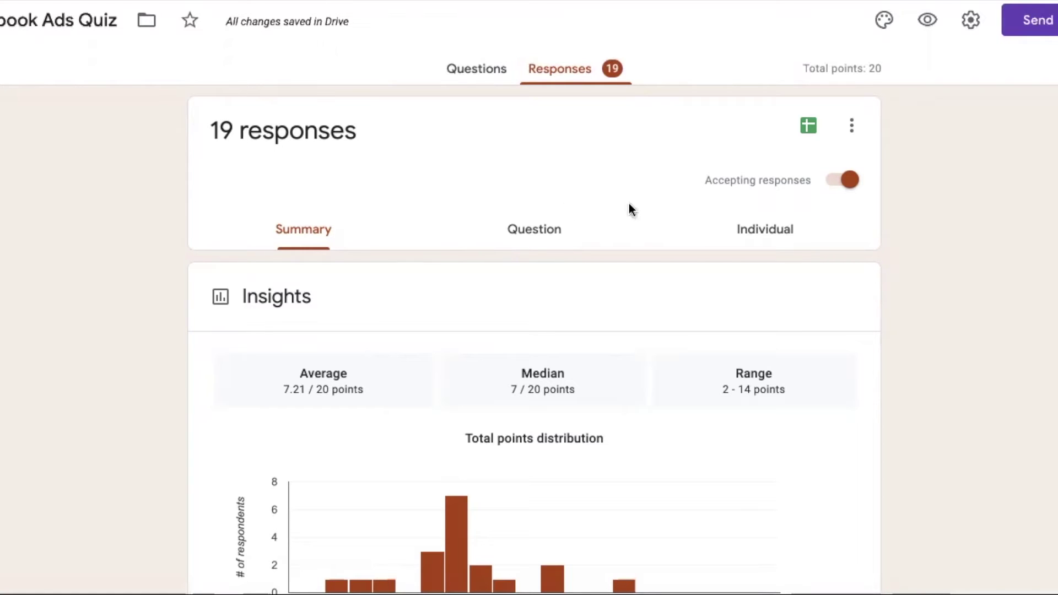
Step: Turn off Accepting responses so the Facebook Ads Quiz takes no more submissions
left_click(832, 188)
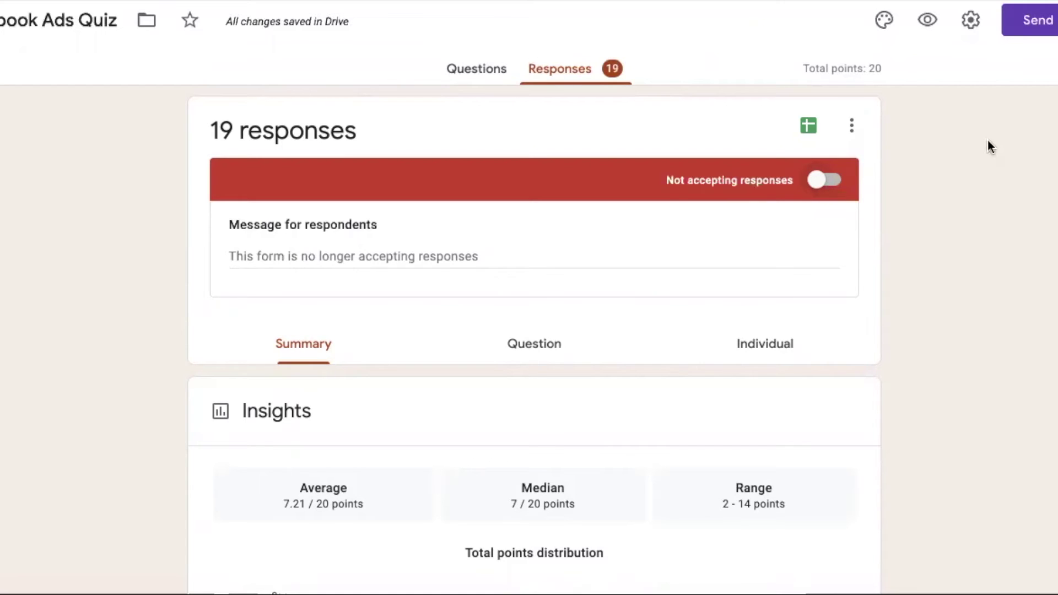
left_click(855, 130)
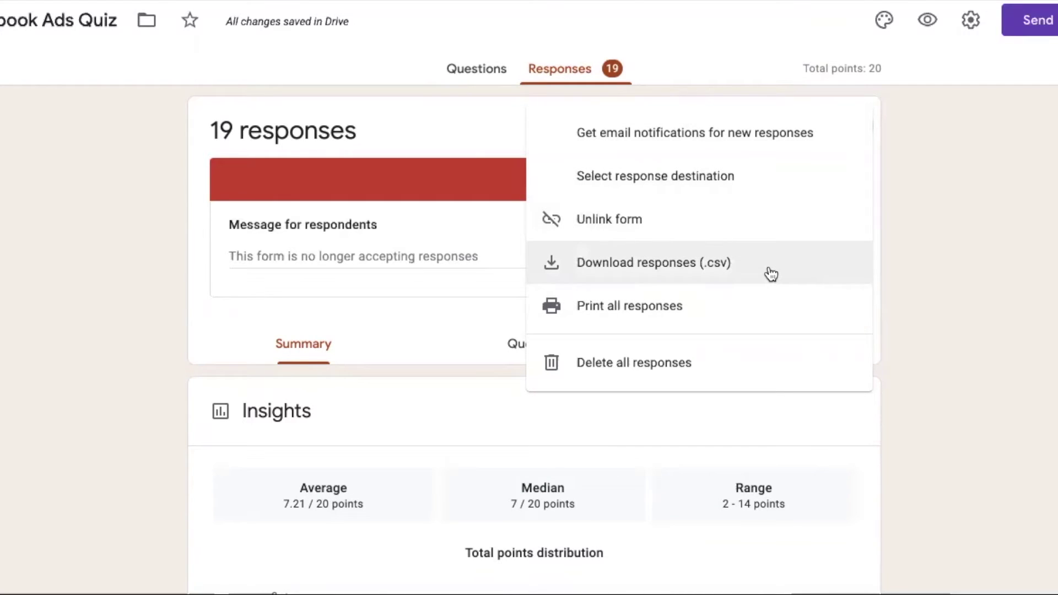
left_click(931, 166)
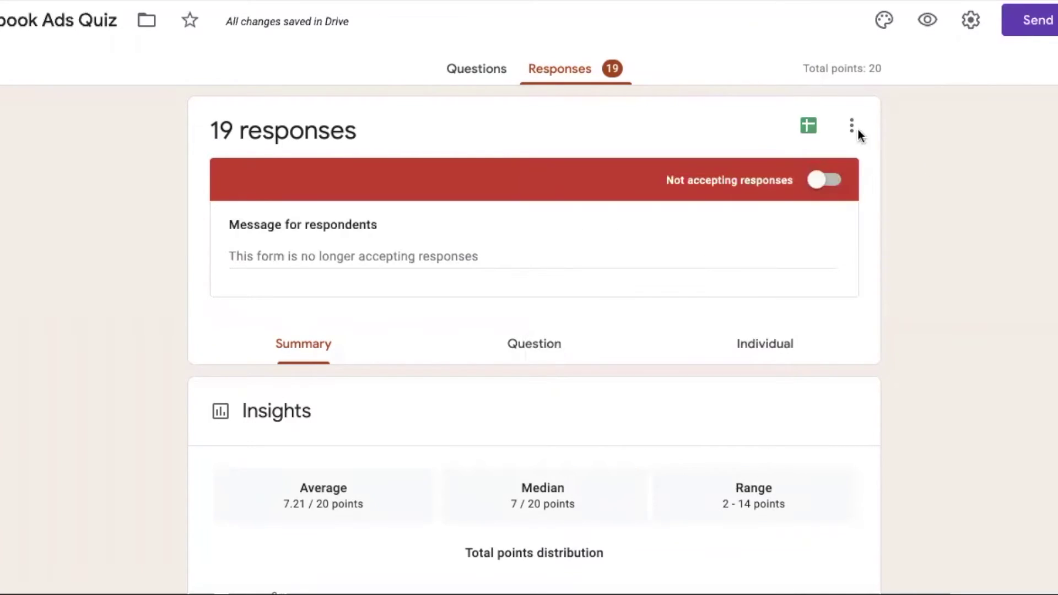
left_click(853, 127)
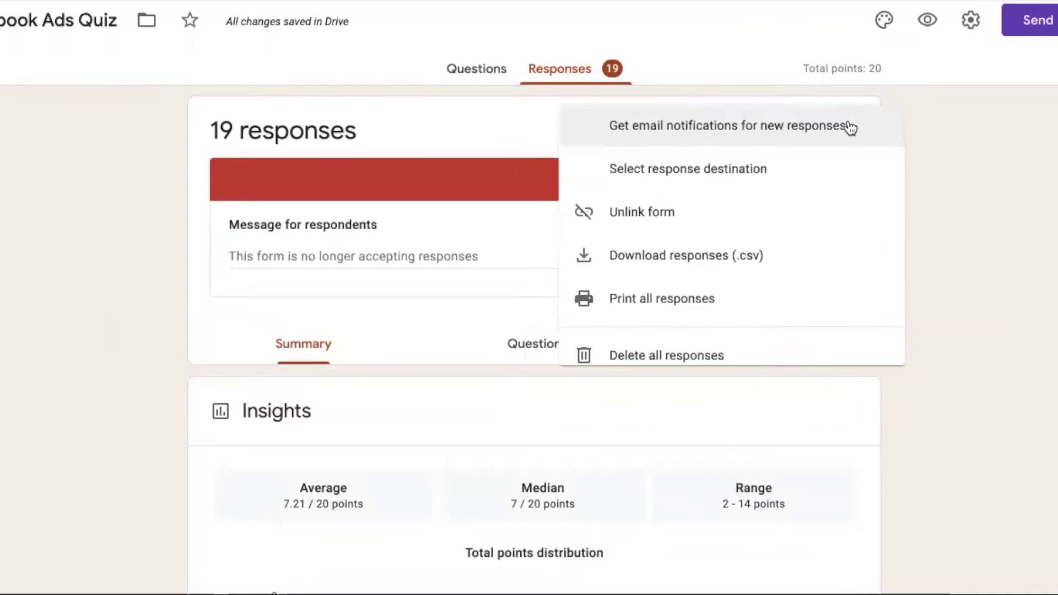
left_click(967, 132)
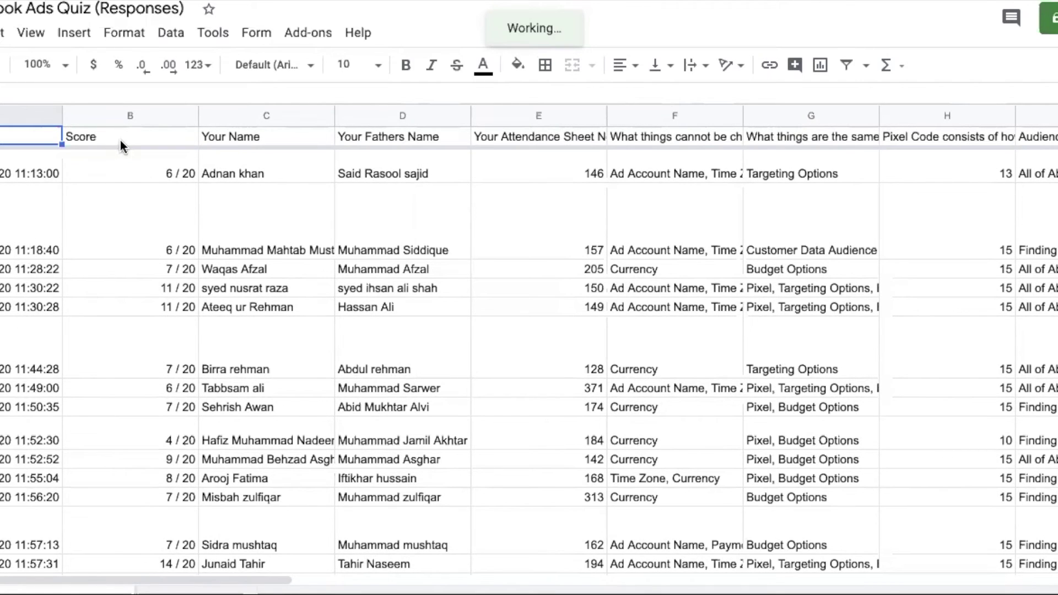
Step: Step down the Score column, checking scores of 6, 7 and 11 out of 20
left_click(160, 174)
left_click(166, 227)
left_click(165, 270)
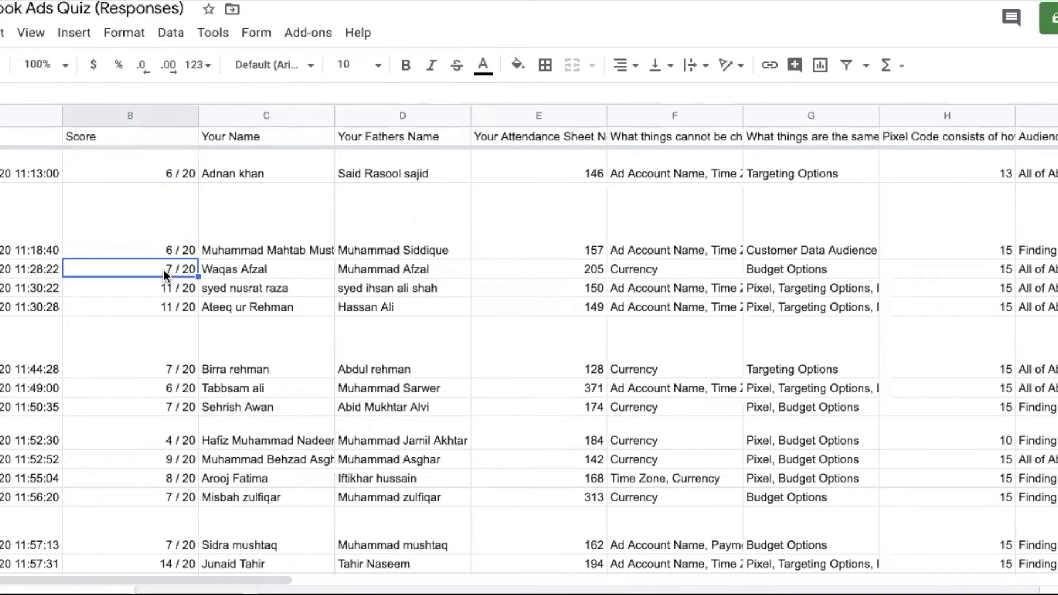
left_click(162, 292)
left_click(157, 309)
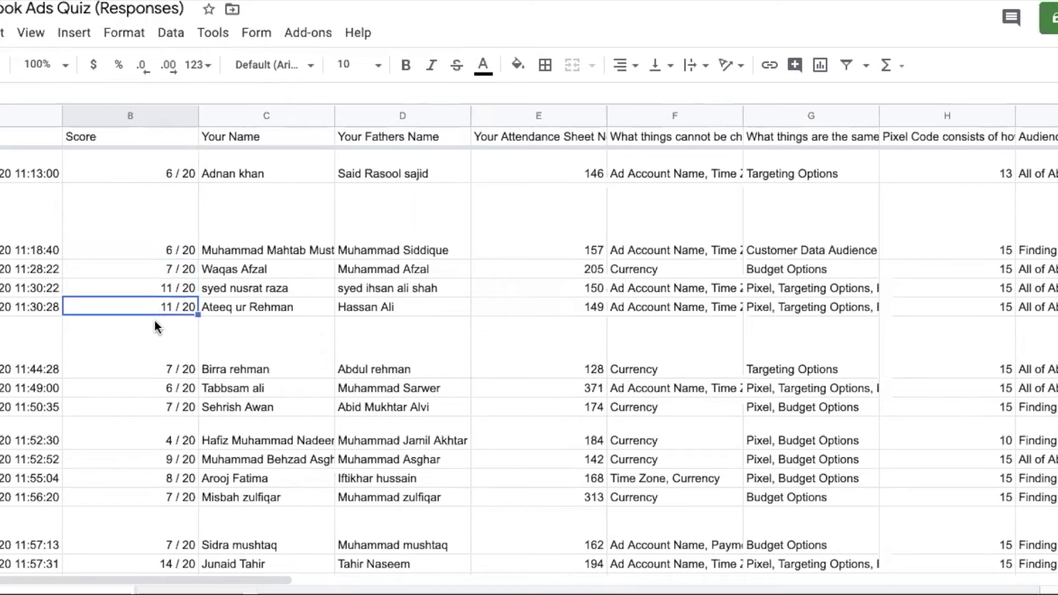
left_click(156, 326)
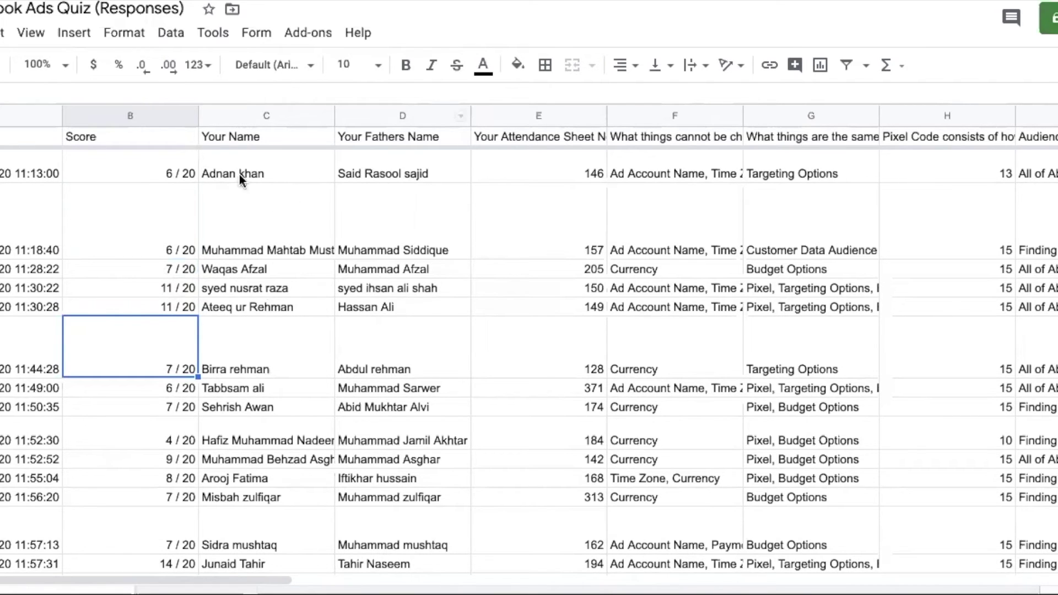
Step: Read across the first respondent's row, from details and attendance number to the quiz answers
left_click(155, 173)
key("Right")
key("Right")
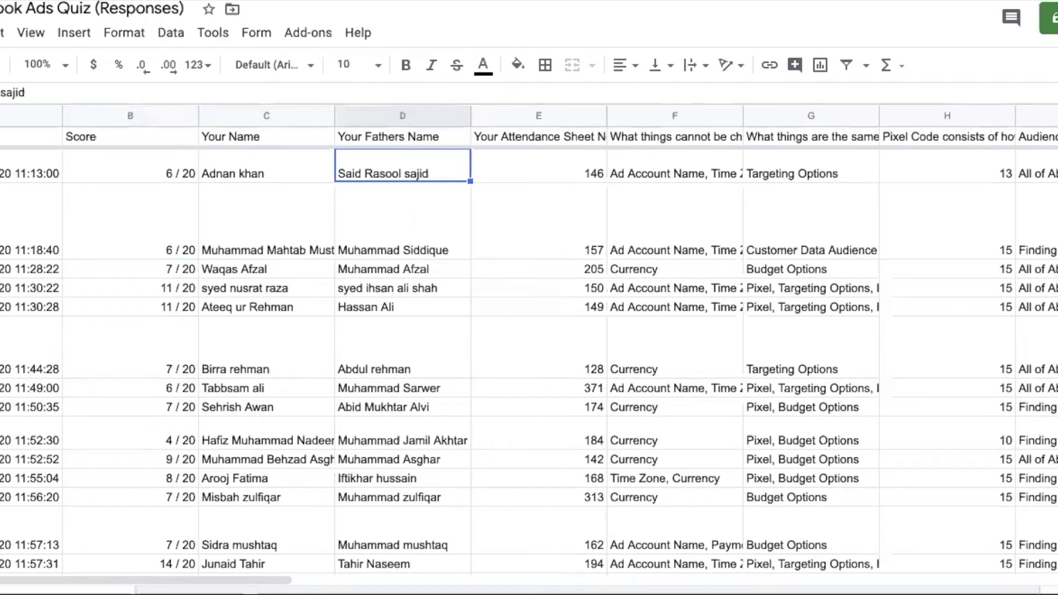
key("Right")
key("Right")
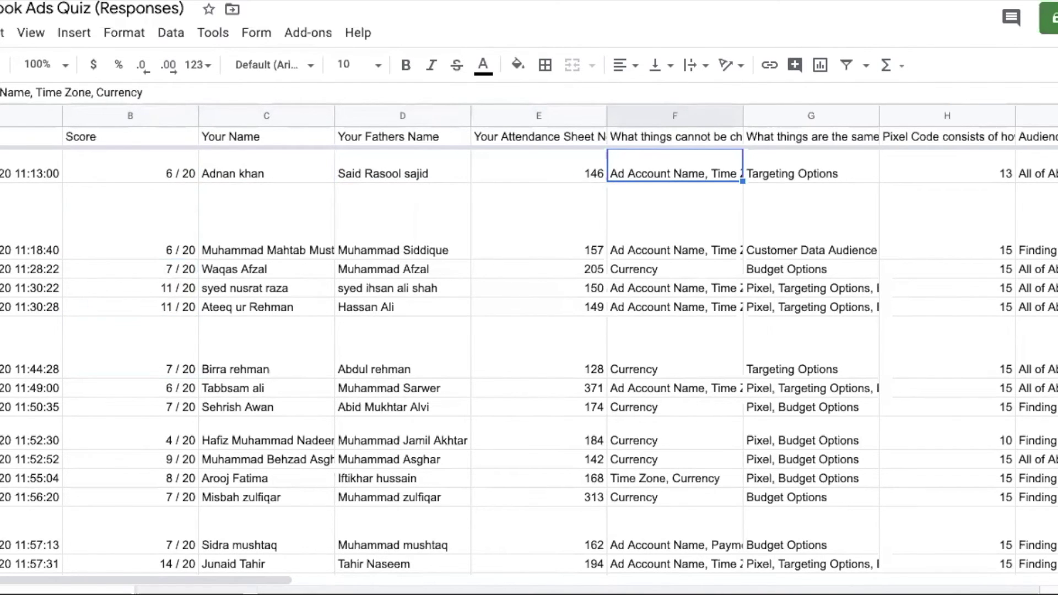
key("Right")
key("Right")
key("Right")
key("Right")
key("Right")
key("Right")
key("Right")
key("Right")
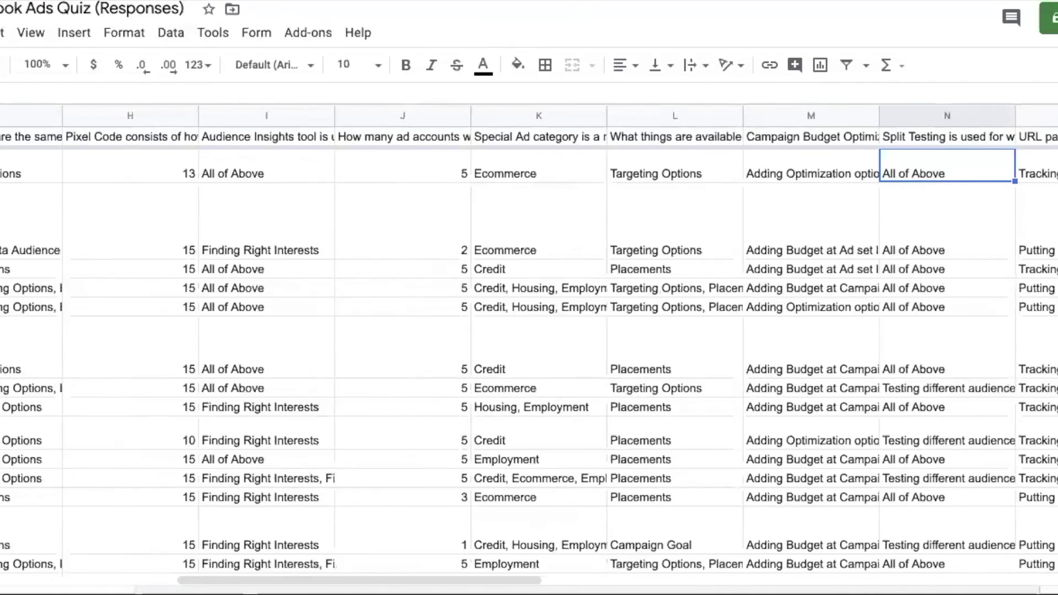
key("Right")
key("Right")
key("Right")
key("Right")
key("Right")
key("Right")
key("Right")
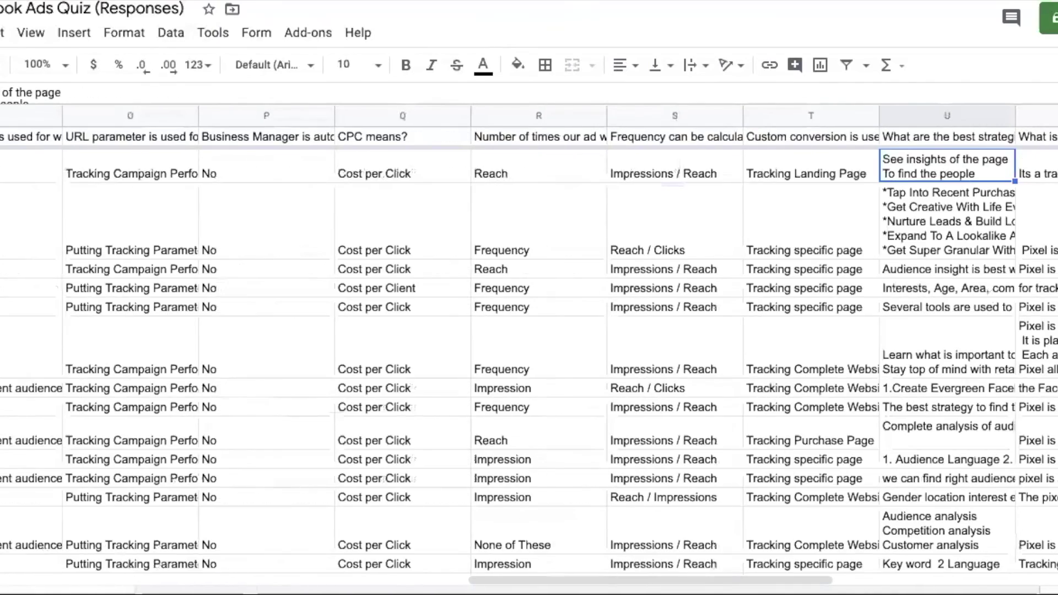
key("Right")
key("Right")
key("Right")
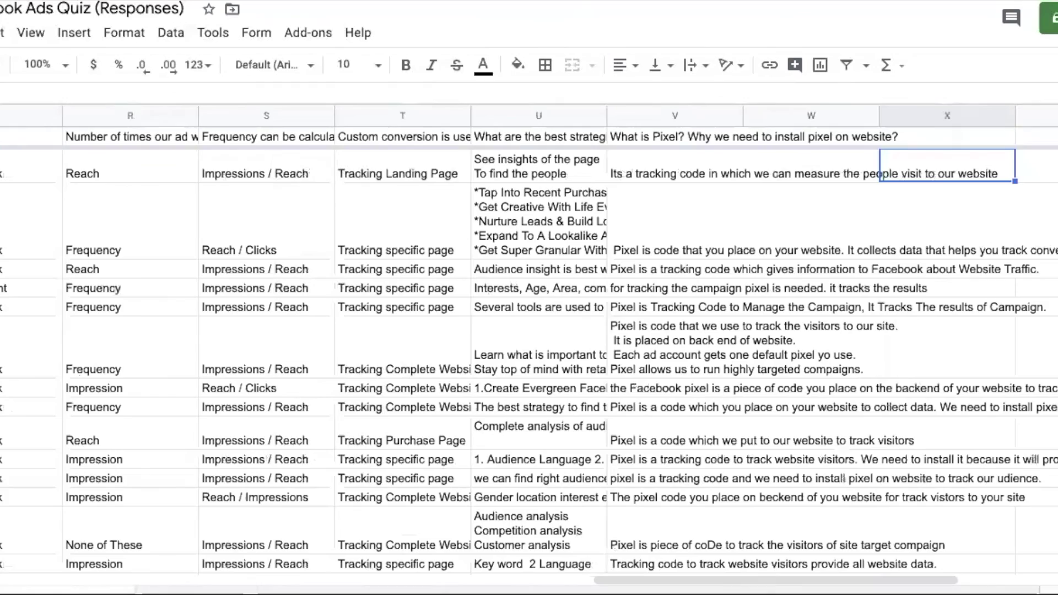
key("Left")
key("Left")
key("Left")
key("Left")
key("Left")
key("Left")
key("Left")
key("Left")
key("Left")
key("Left")
key("Left")
key("Left")
key("Left")
key("Left")
key("Left")
key("Left")
key("Left")
key("Left")
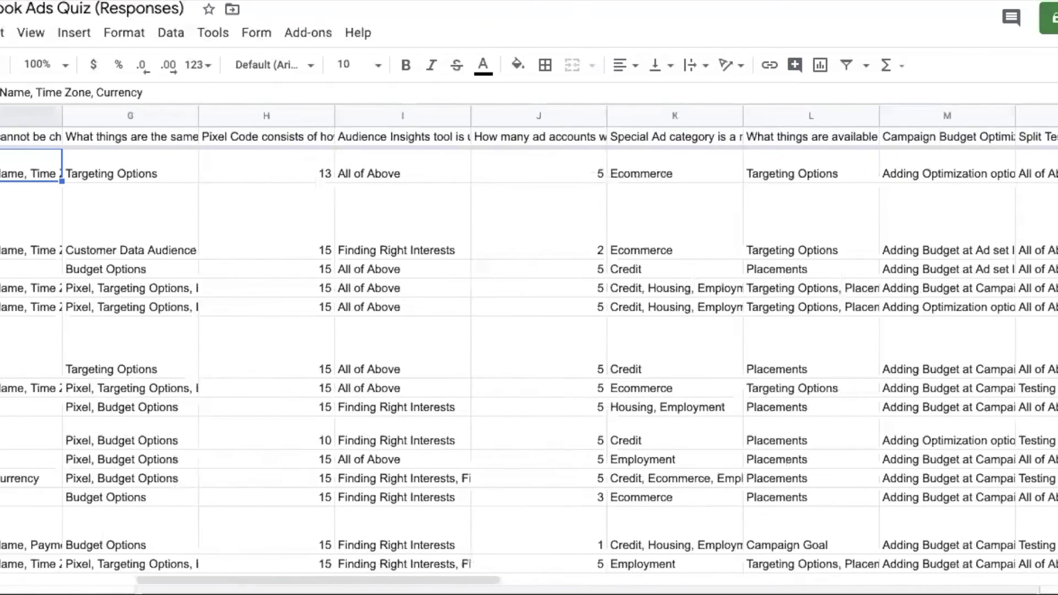
key("Left")
key("Left")
key("Left")
key("Left")
key("Left")
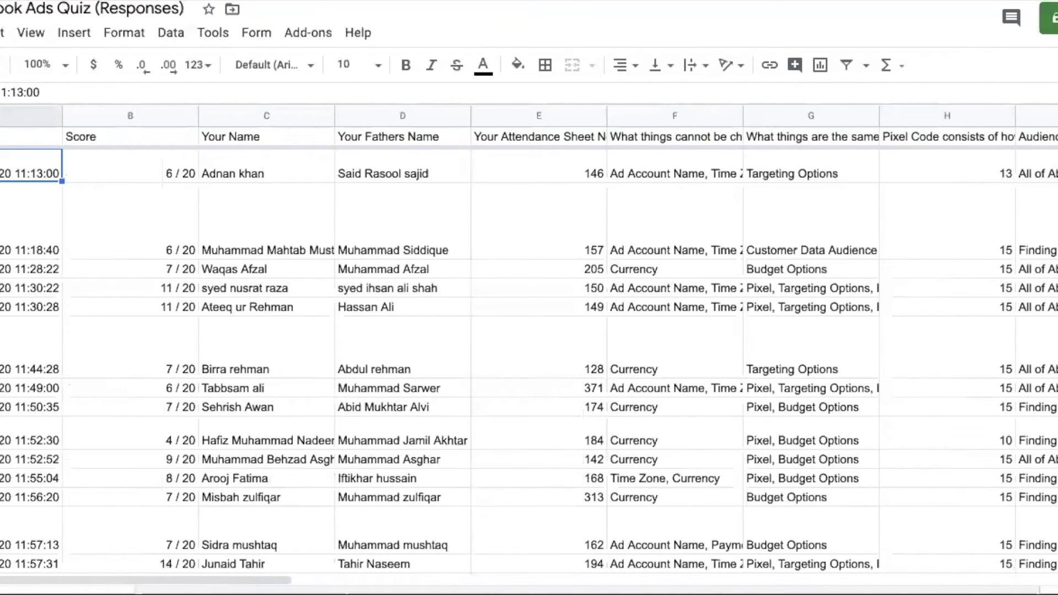
Step: Review the 11:28:22 respondent's answers, then run down the Score column to the end
key("Down")
key("Down")
key("Right")
key("Right")
key("Right")
key("Right")
key("Right")
key("Right")
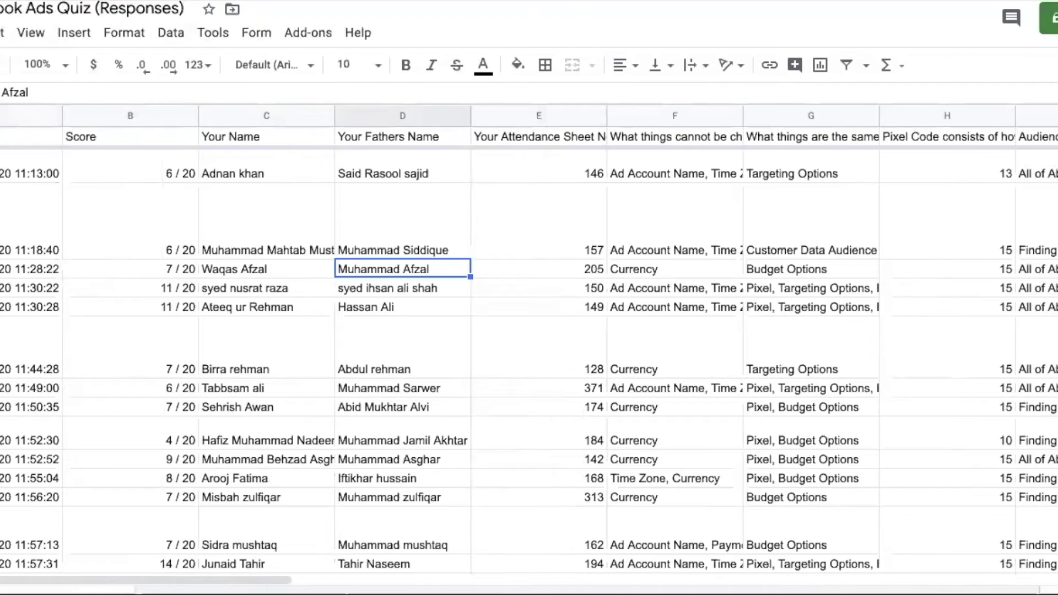
key("Right")
key("Right")
key("Right")
key("Right")
key("Right")
key("Right")
key("Right")
key("Right")
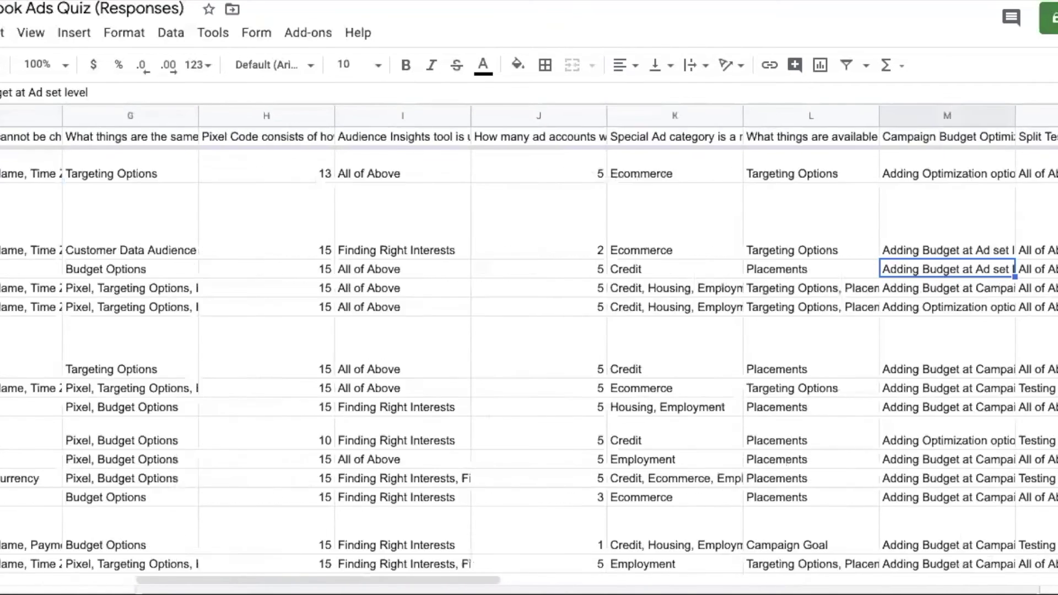
key("Right")
key("Right")
key("Right")
key("Right")
key("Left")
key("Left")
key("Left")
key("Left")
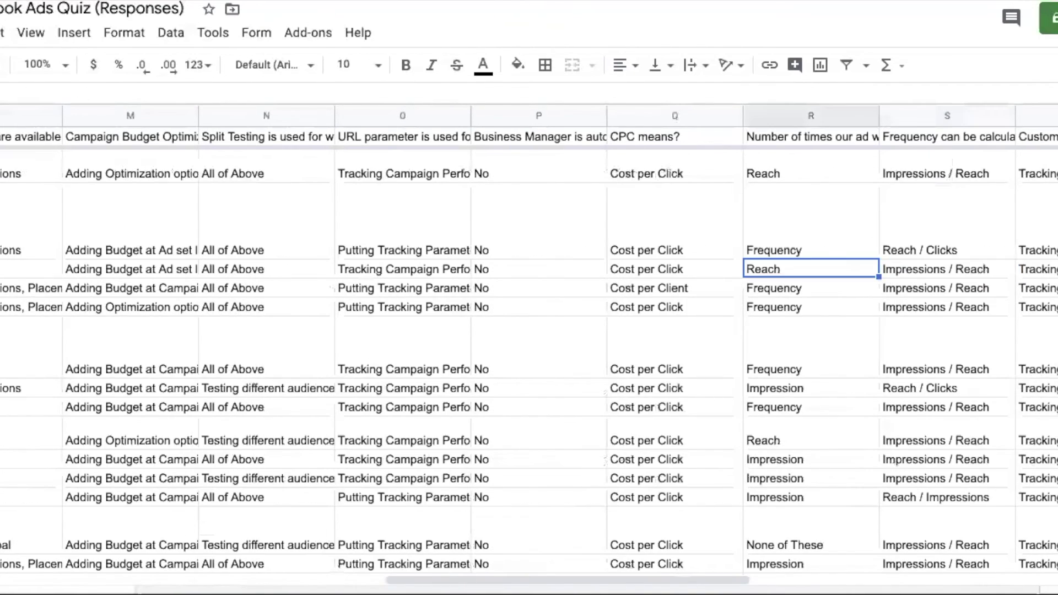
key("Left")
key("Left")
key("Left")
key("Left")
key("Left")
key("Left")
key("Left")
key("Left")
key("Left")
key("Left")
key("Left")
key("Left")
key("Left")
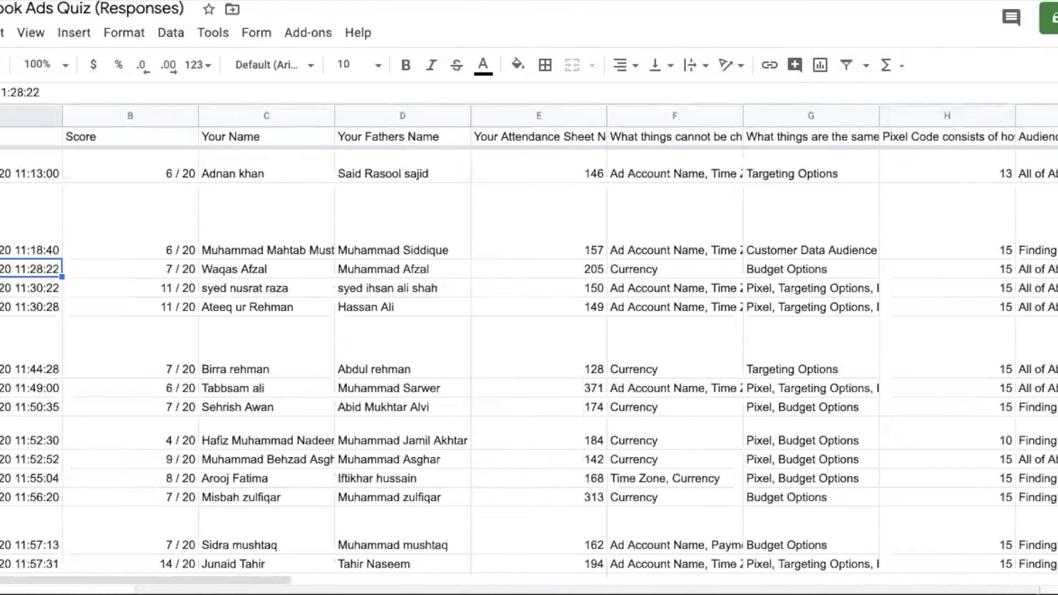
key("Down")
key("Down")
key("Down")
key("Down")
key("Down")
key("Down")
key("Down")
key("Down")
key("Down")
key("Down")
key("Down")
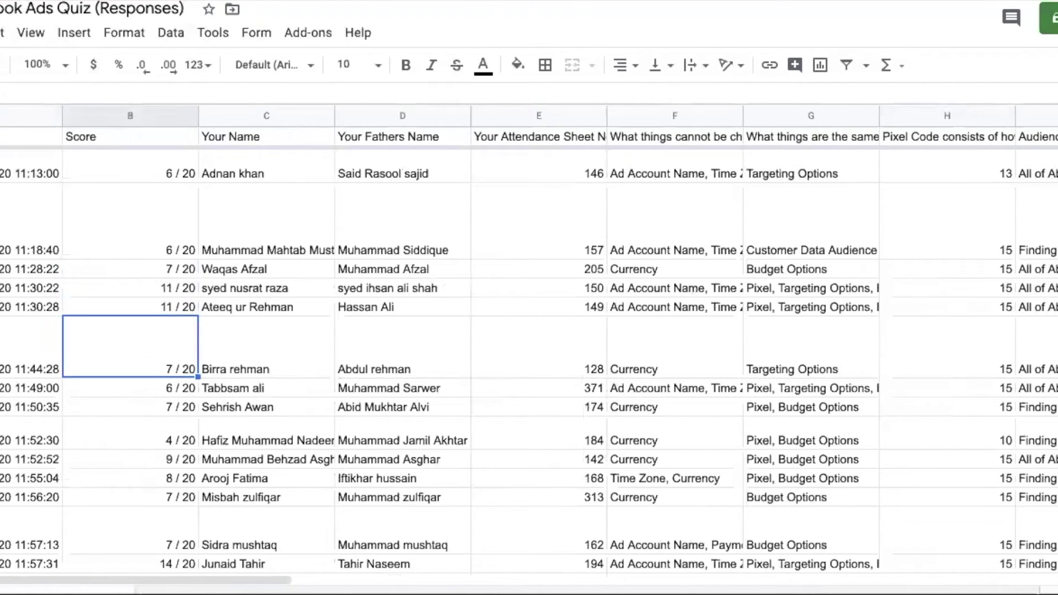
key("Down")
key("Down")
key("Down")
key("Down")
key("Down")
key("Down")
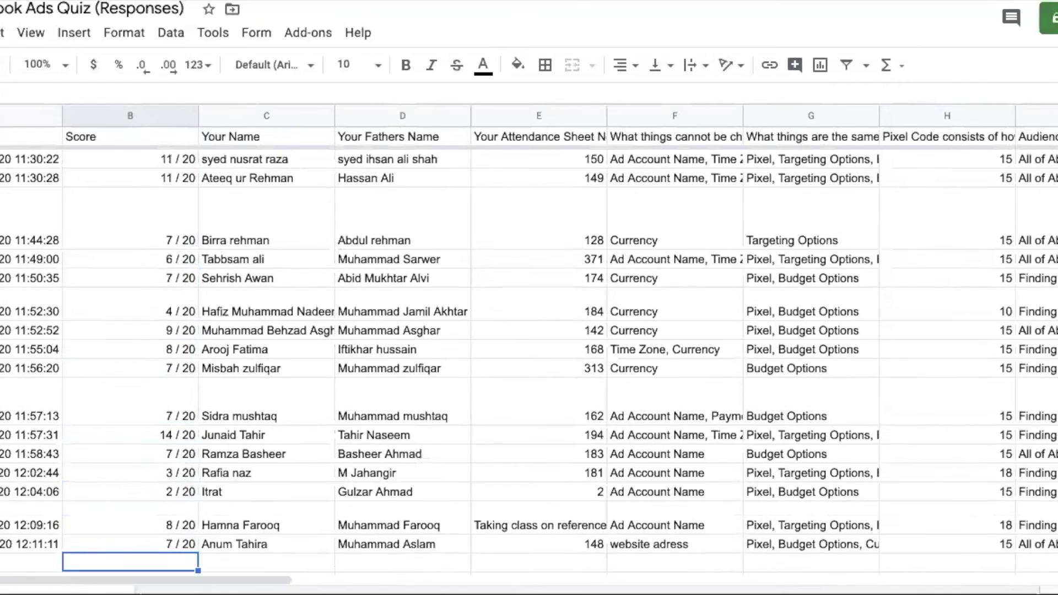
key("Up")
key("Up")
key("Up")
key("Up")
key("Up")
key("Up")
key("Up")
key("Up")
key("Up")
key("Up")
key("Up")
key("Up")
key("Up")
key("Up")
key("Up")
key("Up")
key("Up")
key("Up")
key("Up")
key("Up")
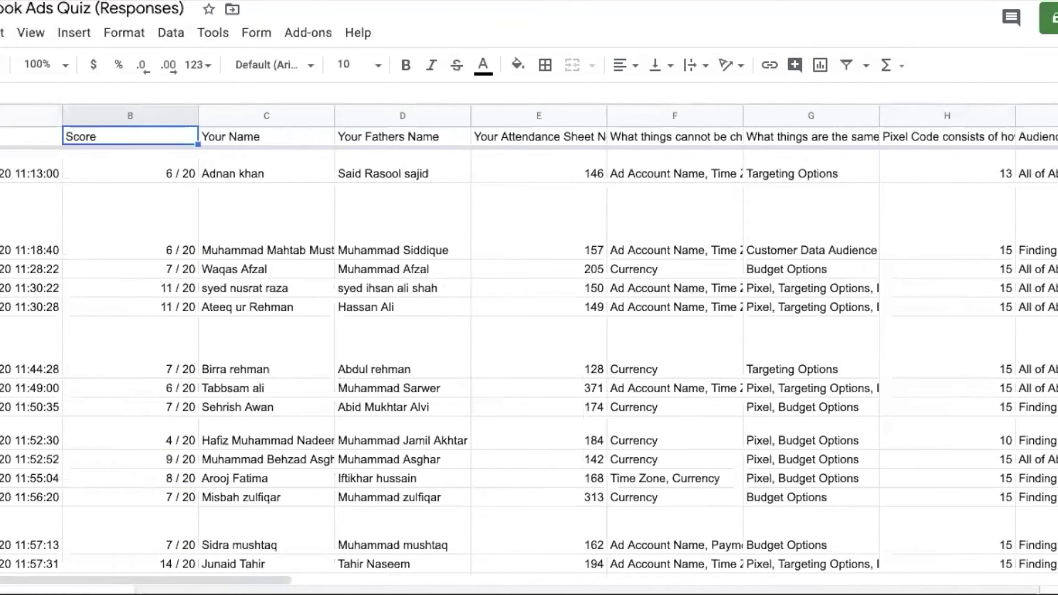
Step: Select the entire header row 1 and fill it with light green
key("shift+space")
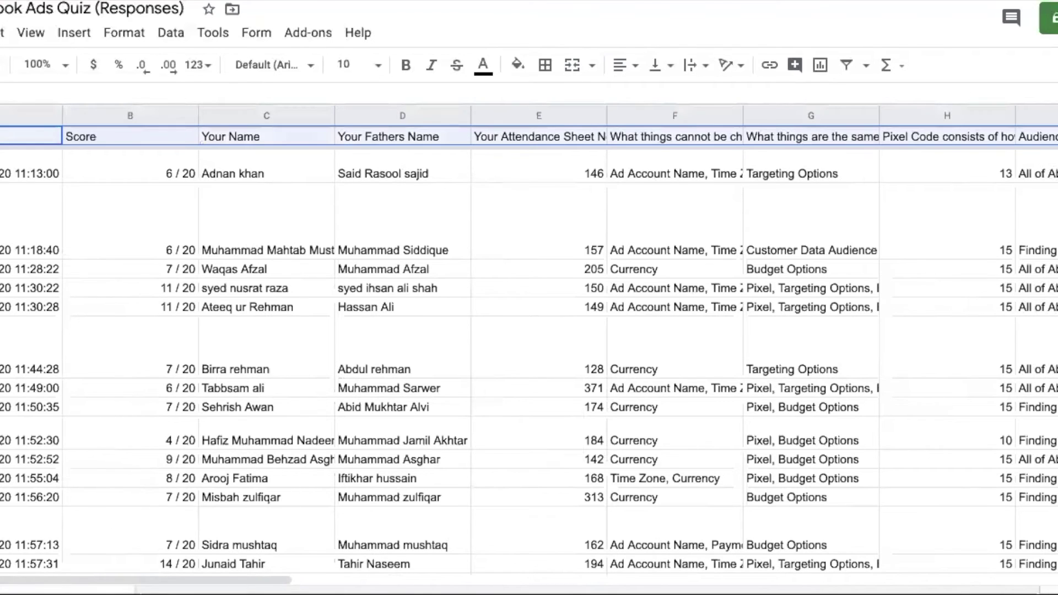
left_click(376, 232)
left_click_drag(49, 138, 1020, 151)
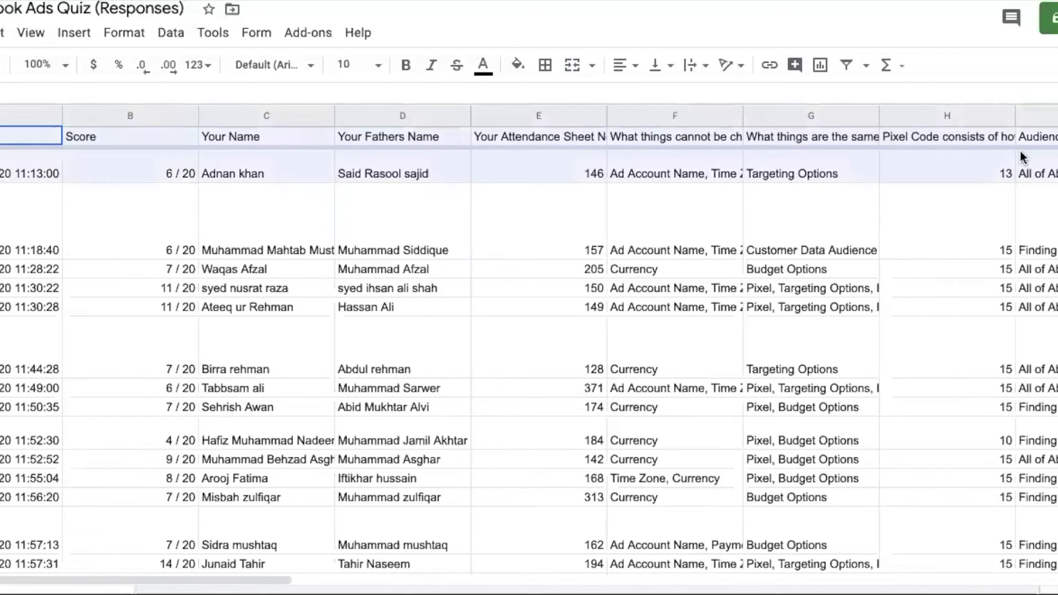
scroll(529, 353, "right", 10)
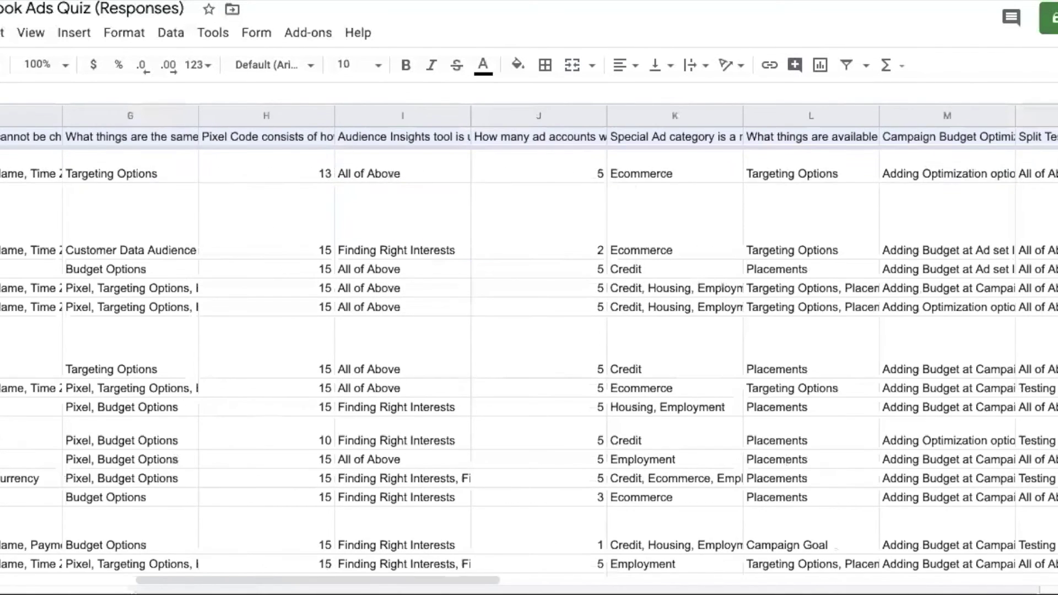
left_click_drag(1057, 137, 419, 138)
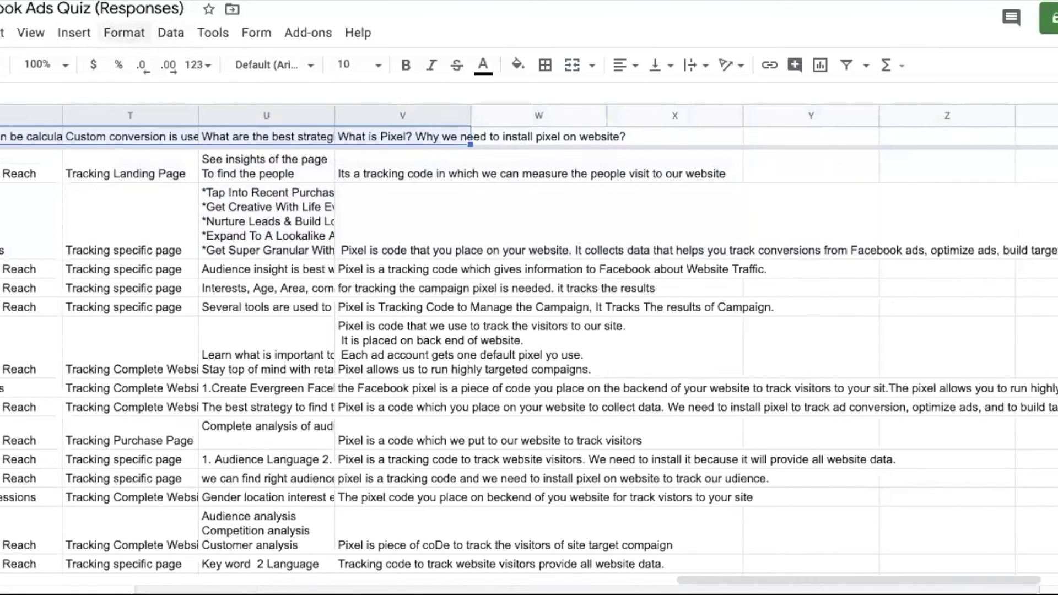
left_click(516, 68)
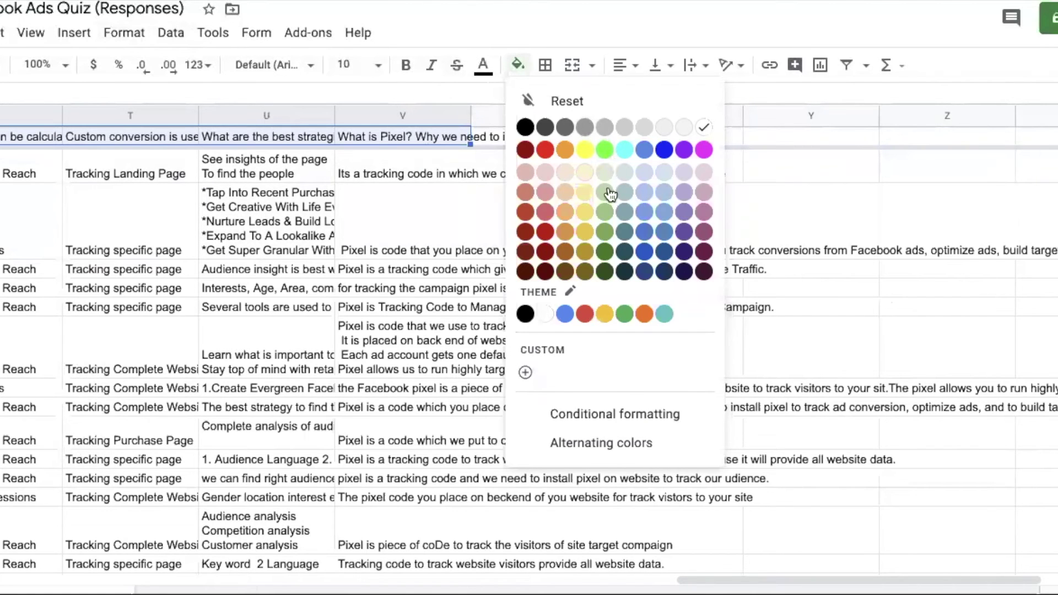
left_click(605, 216)
Step: Deselect the header to view the green fill and return to the Score column
left_click(467, 227)
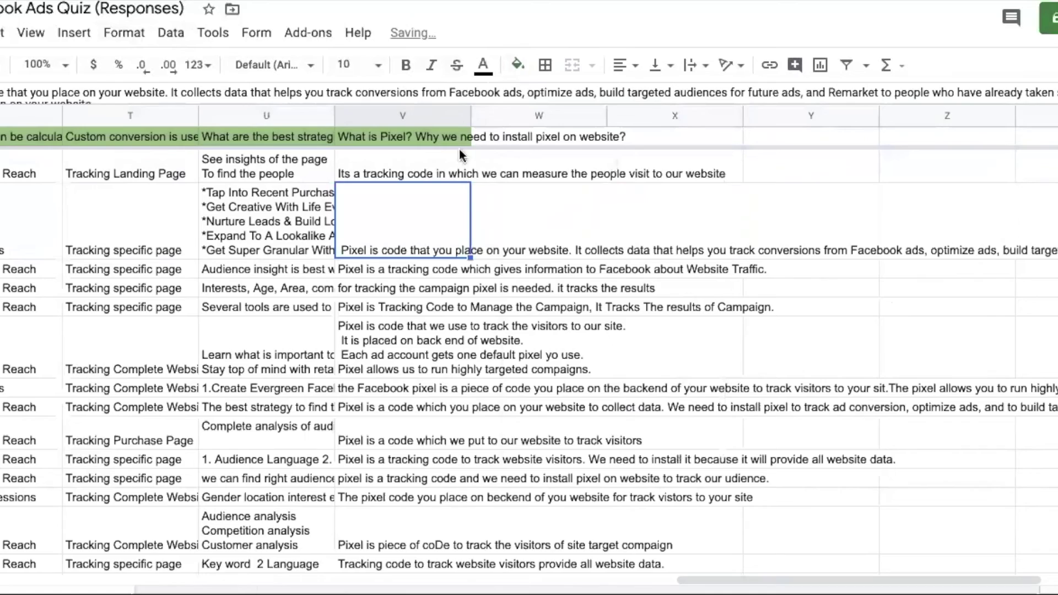
left_click(281, 208)
key("Left")
key("Left")
key("Left")
key("Left")
key("Left")
key("Left")
key("Left")
key("Left")
key("Left")
key("Left")
key("Left")
key("Left")
key("Left")
key("Left")
key("Left")
key("Left")
key("Left")
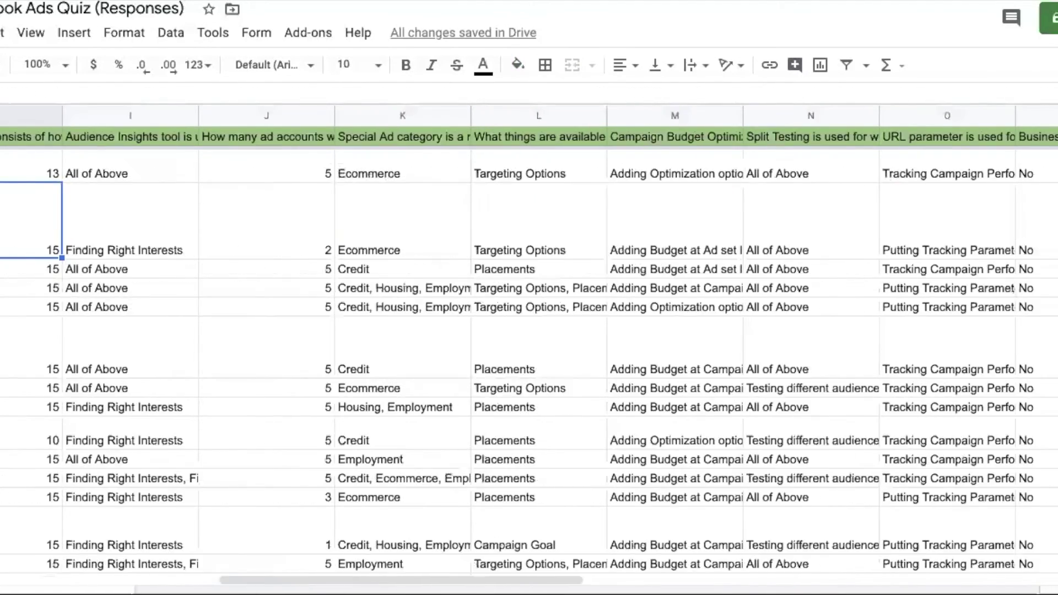
key("Left")
key("Left")
key("Left")
key("Right")
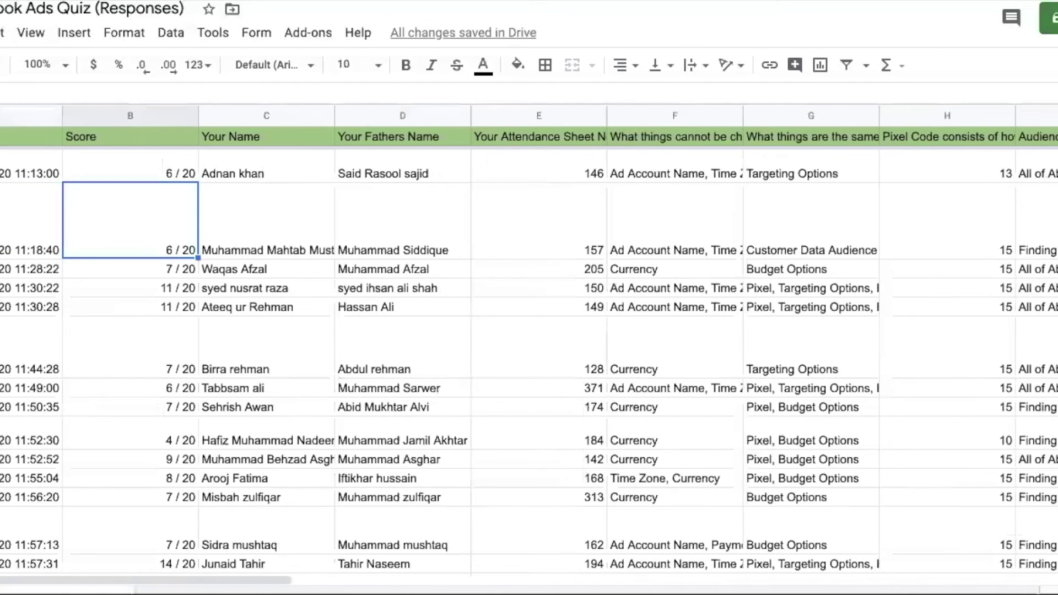
Step: Select the first respondent's score and move down through the Score column
left_click(130, 166)
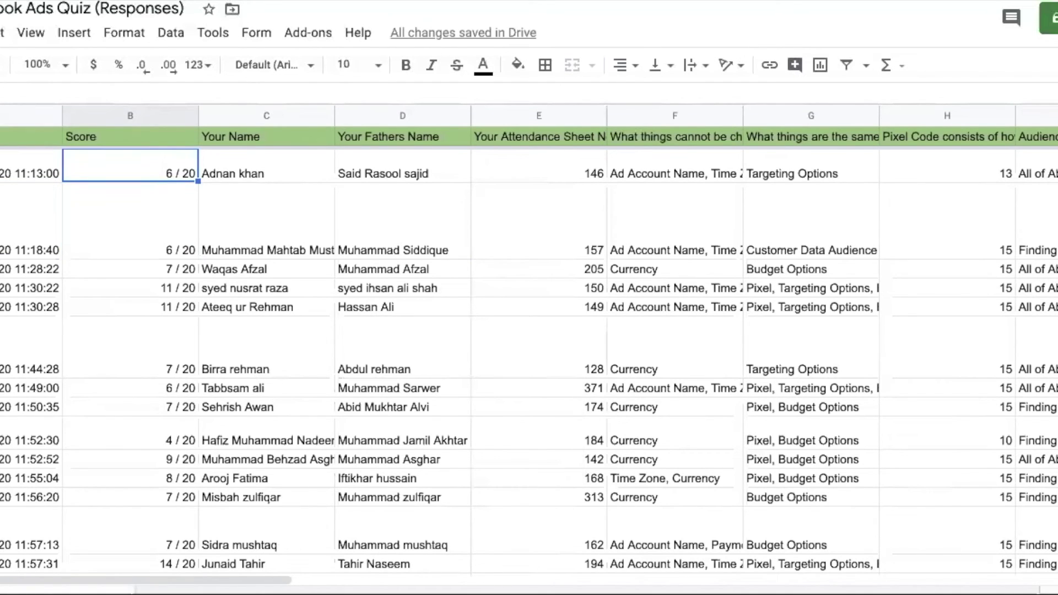
key("Down")
key("Down")
key("Down")
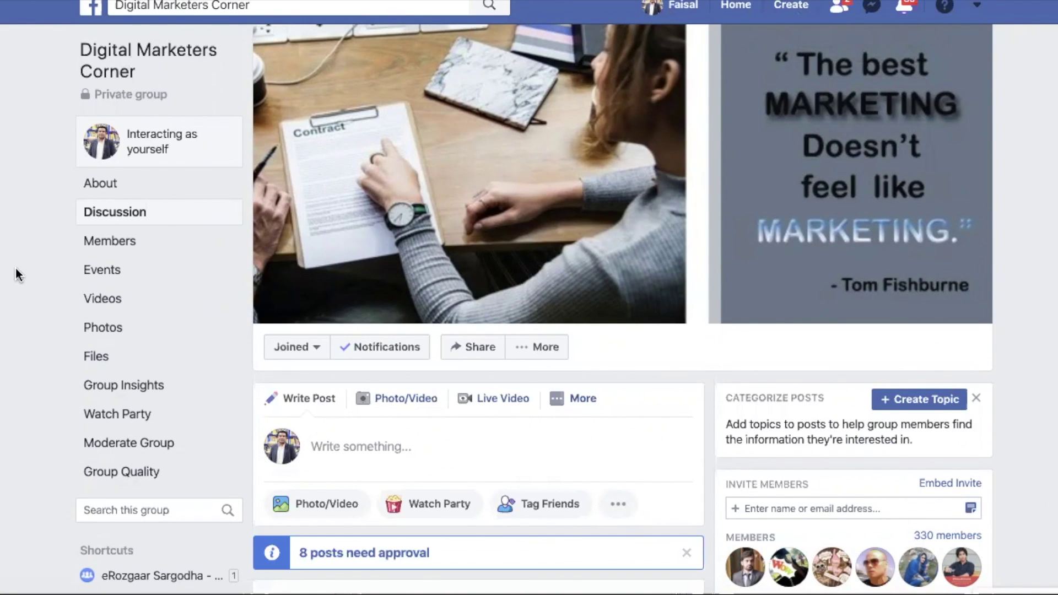
Step: Scroll down the Digital Marketers Corner group's Discussion page and back up to the top
scroll(16, 268, "down", 7)
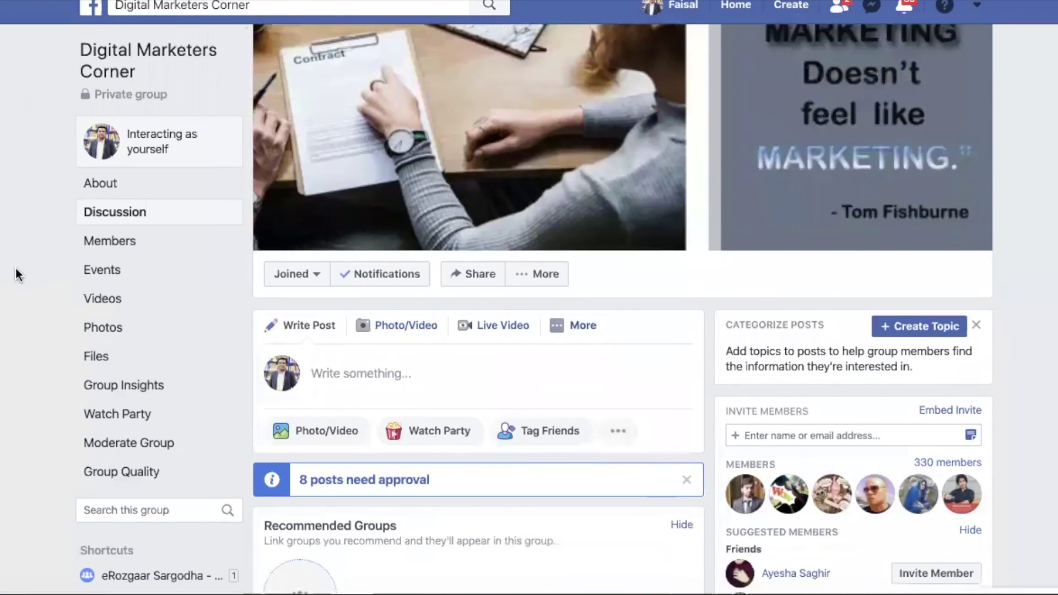
scroll(16, 268, "down", 1)
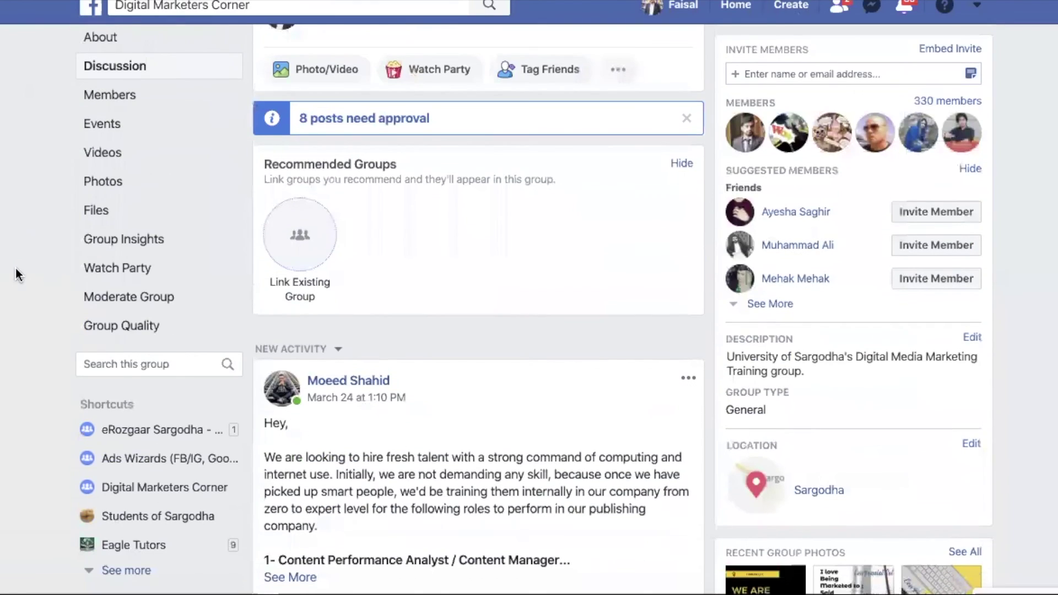
scroll(15, 268, "down", 7)
scroll(15, 267, "up", 12)
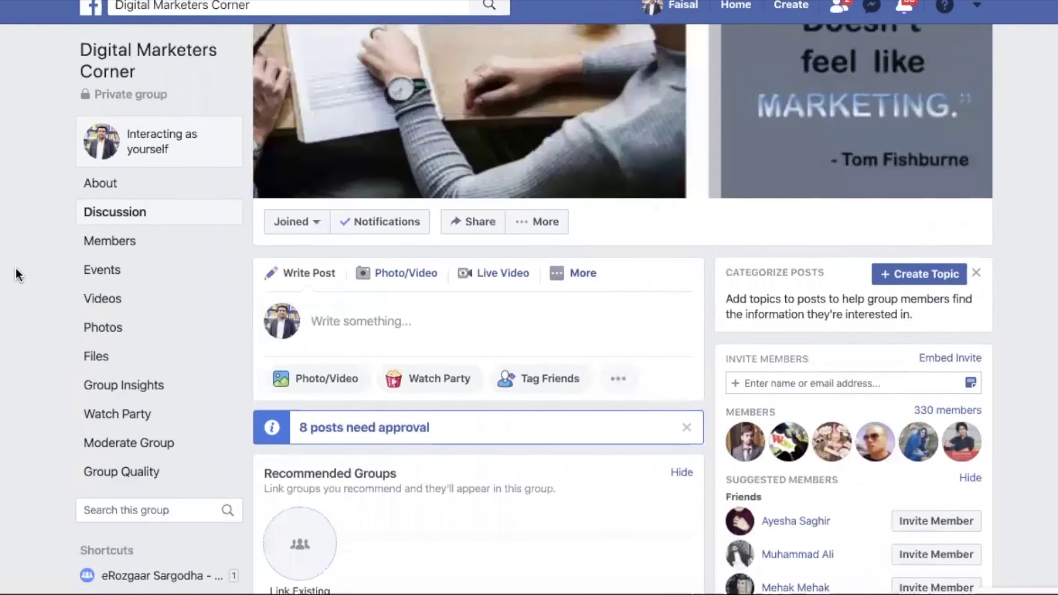
scroll(15, 268, "up", 4)
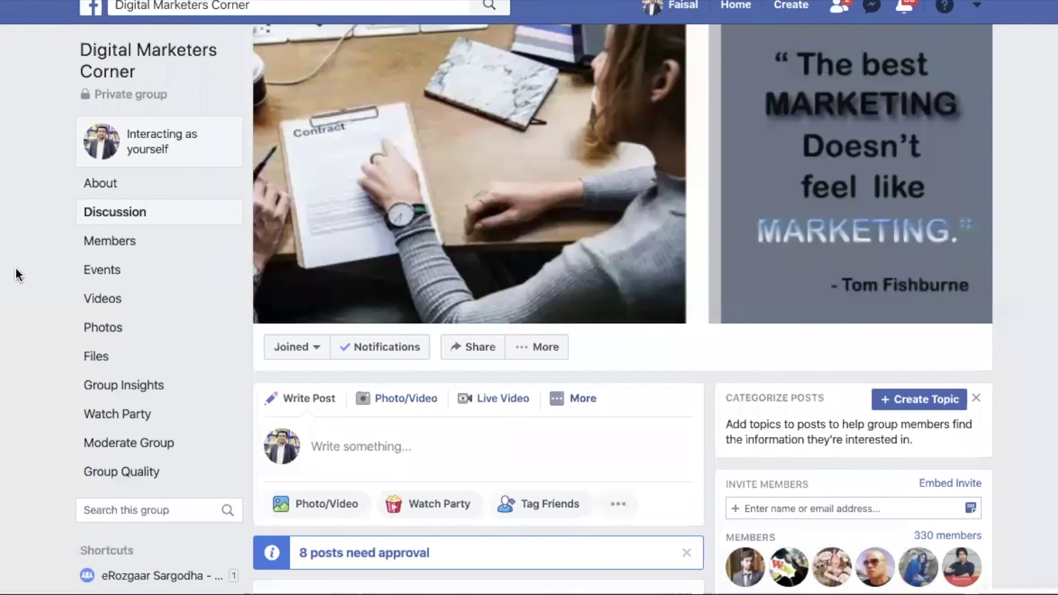